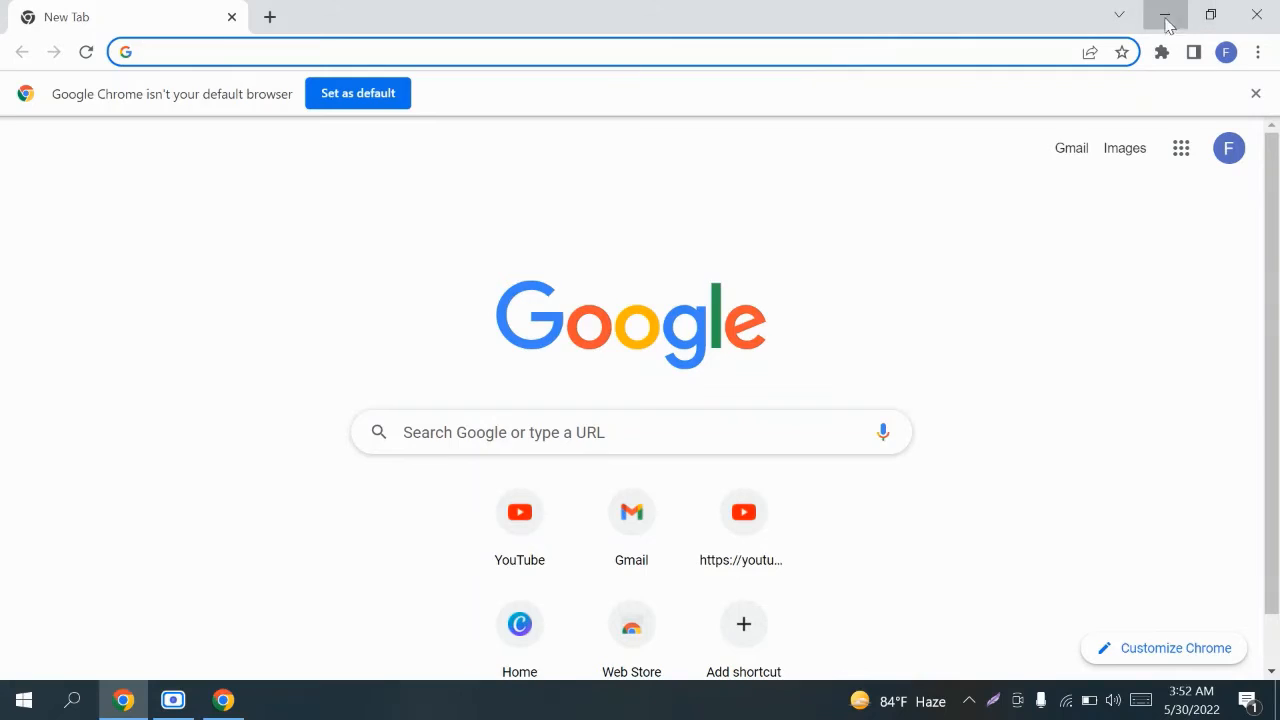
{"action": "left_click", "coordinate": [1166, 22]}
{"action": "right_click", "coordinate": [501, 85]}
{"action": "left_click", "coordinate": [540, 145]}
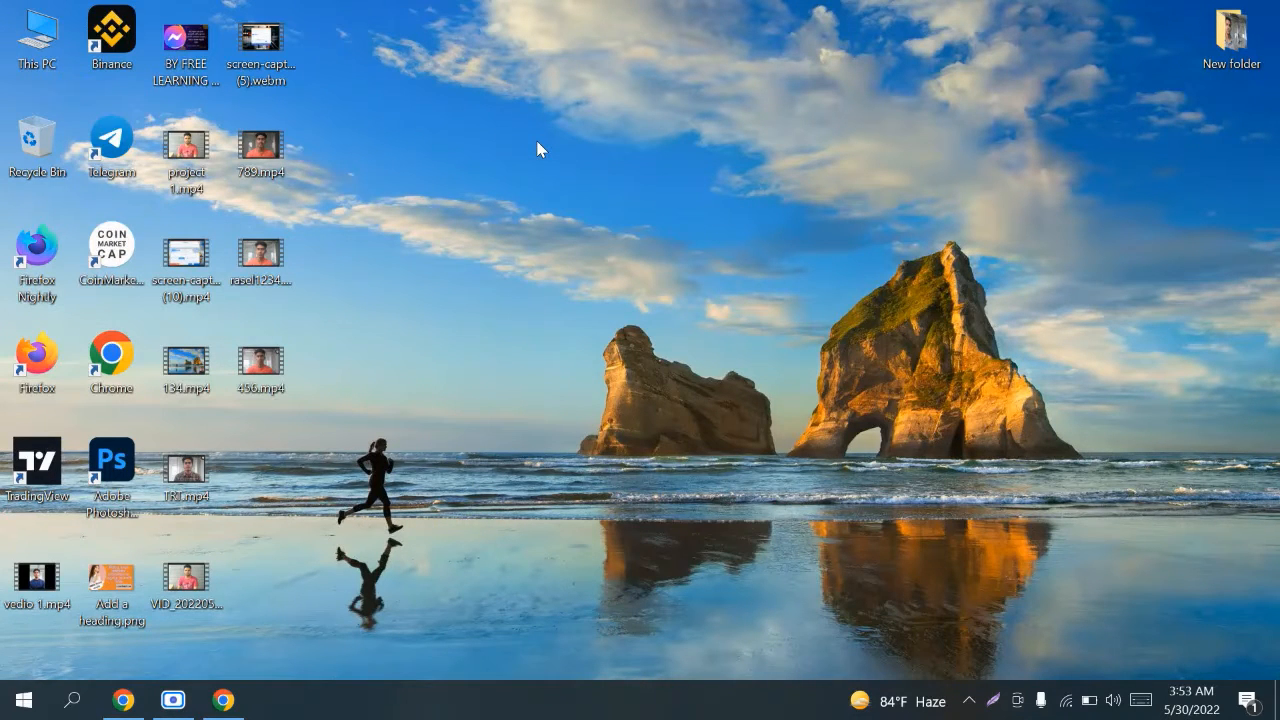
{"action": "left_click", "coordinate": [124, 702]}
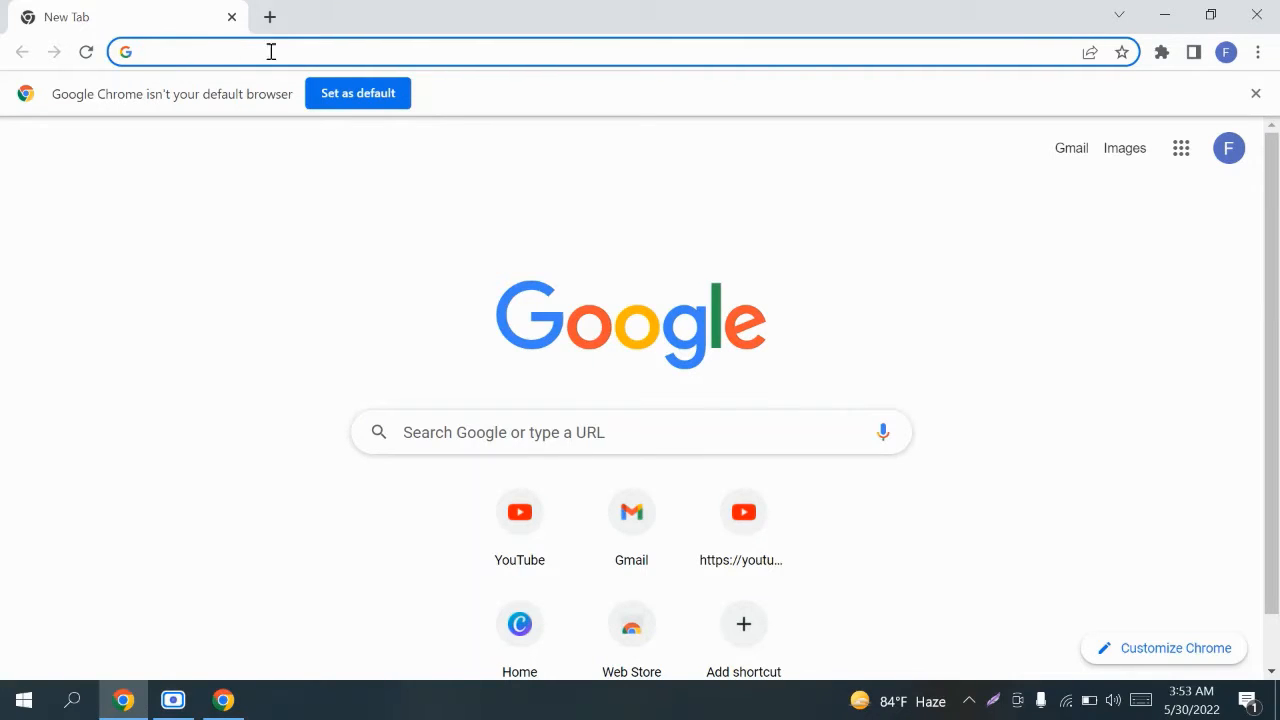
Step: Search Google for "paragraph writing"
{"action": "left_click", "coordinate": [181, 51]}
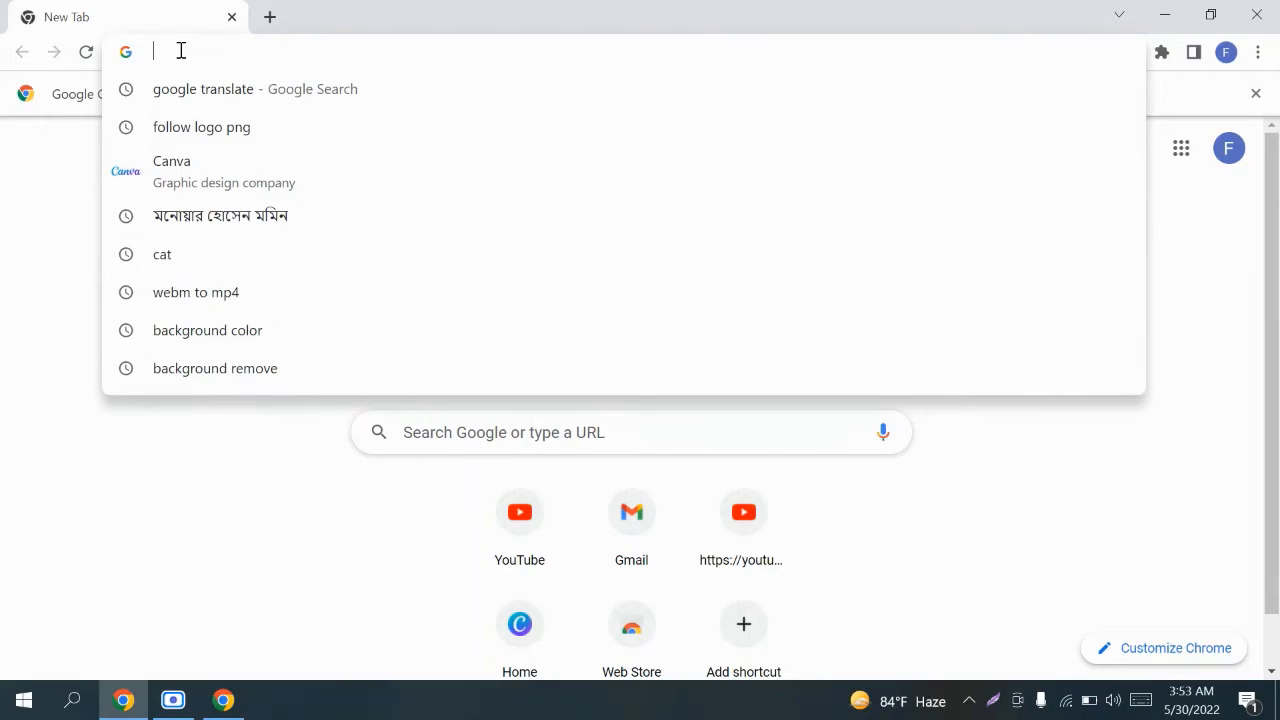
{"action": "type", "text": "p"}
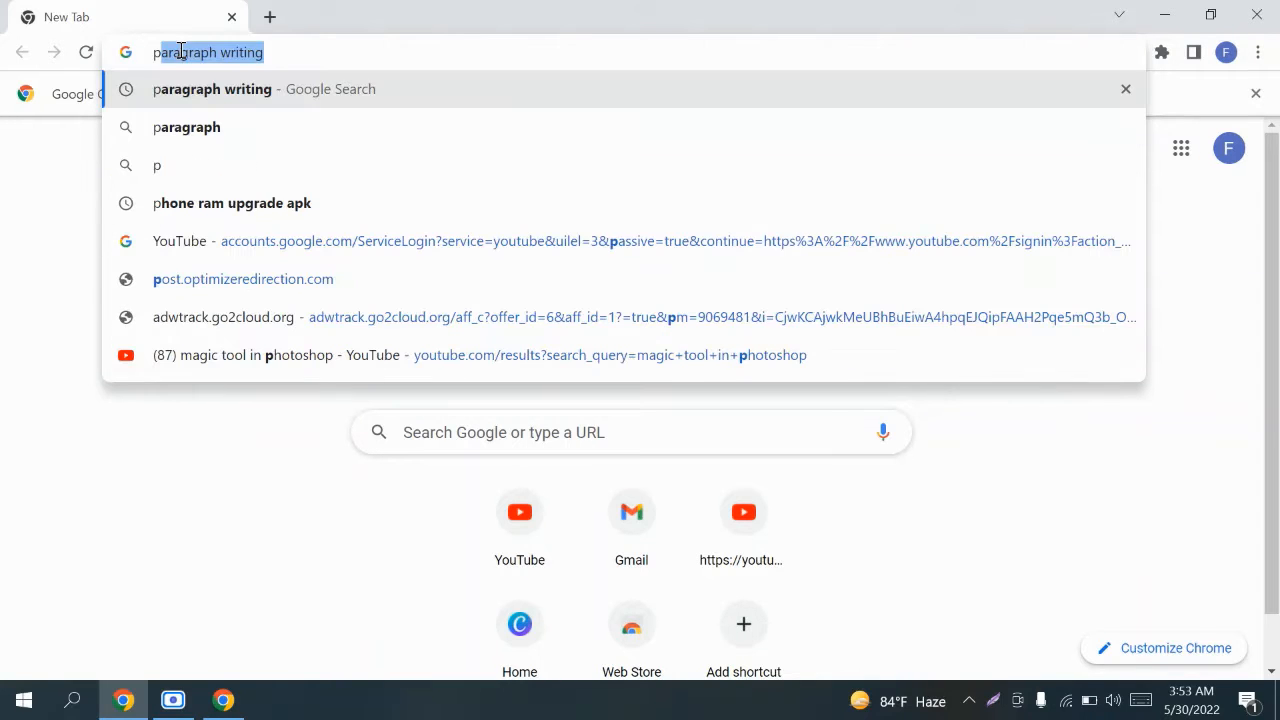
{"action": "type", "text": "ara"}
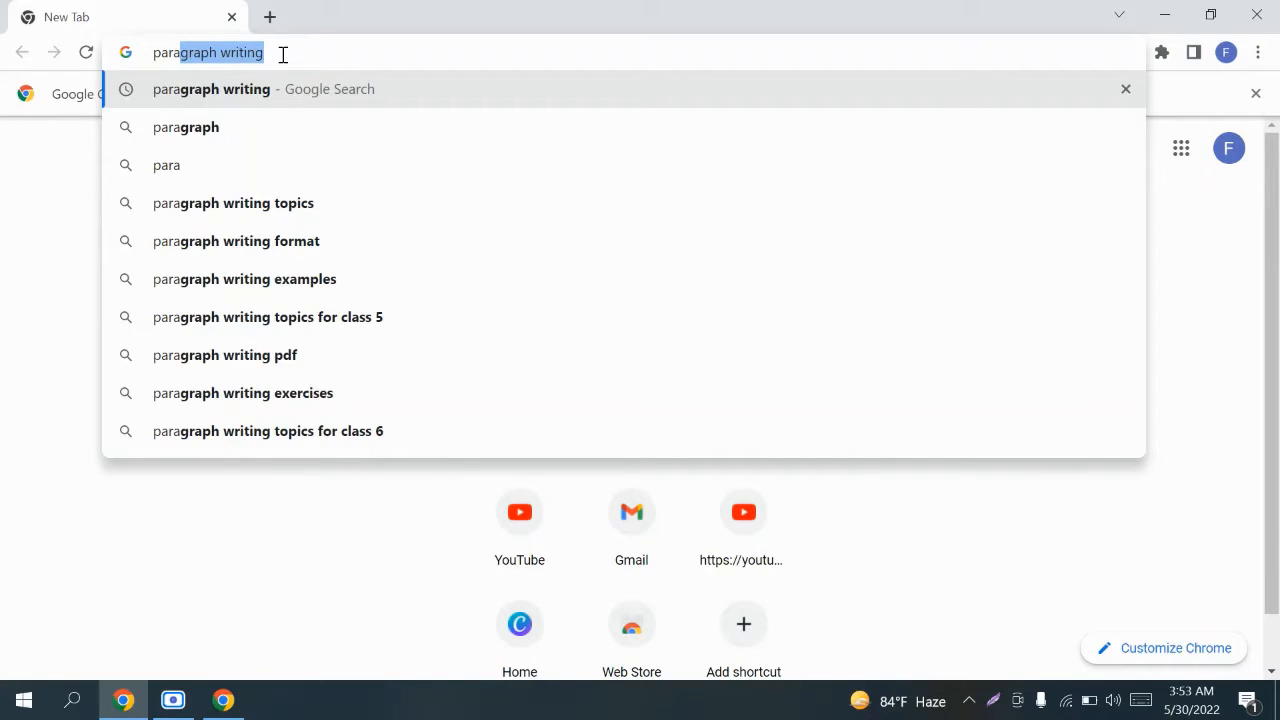
{"action": "key", "text": "Right"}
{"action": "key", "text": "Return"}
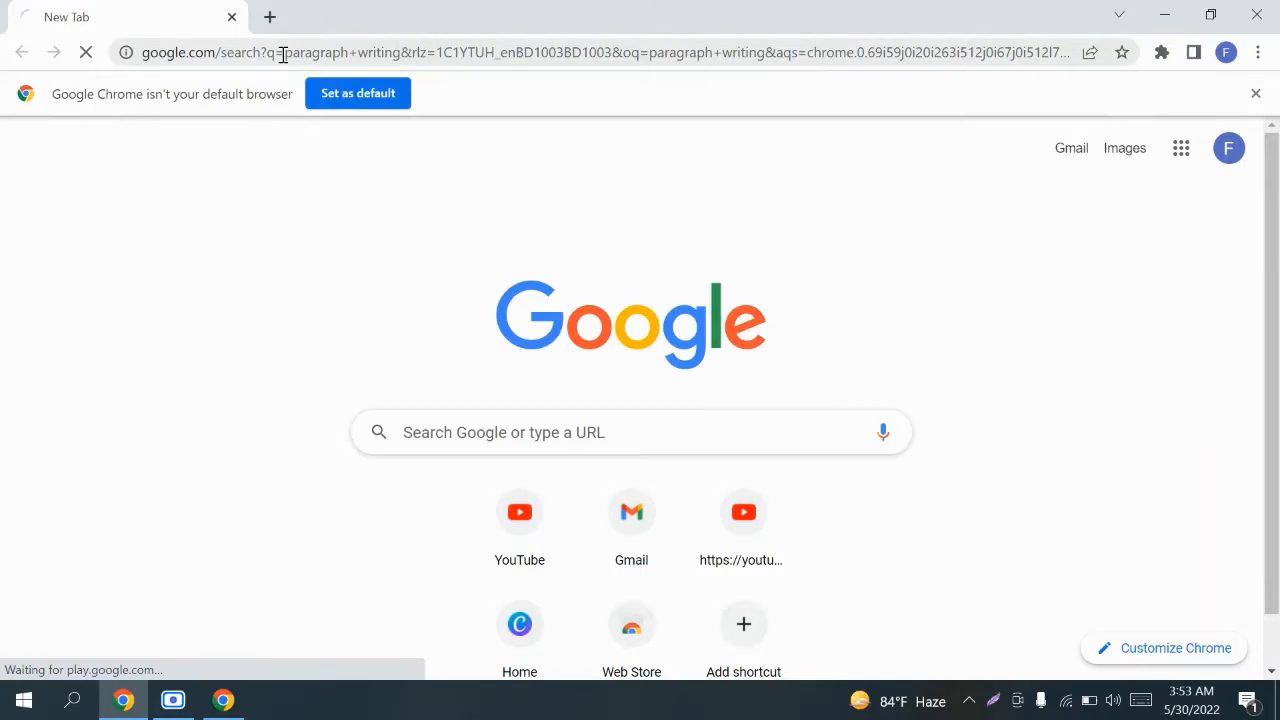
Step: Look over the "paragraph writing" results and switch to the image results
{"action": "scroll", "coordinate": [280, 366], "scroll_direction": "down", "scroll_amount": 2}
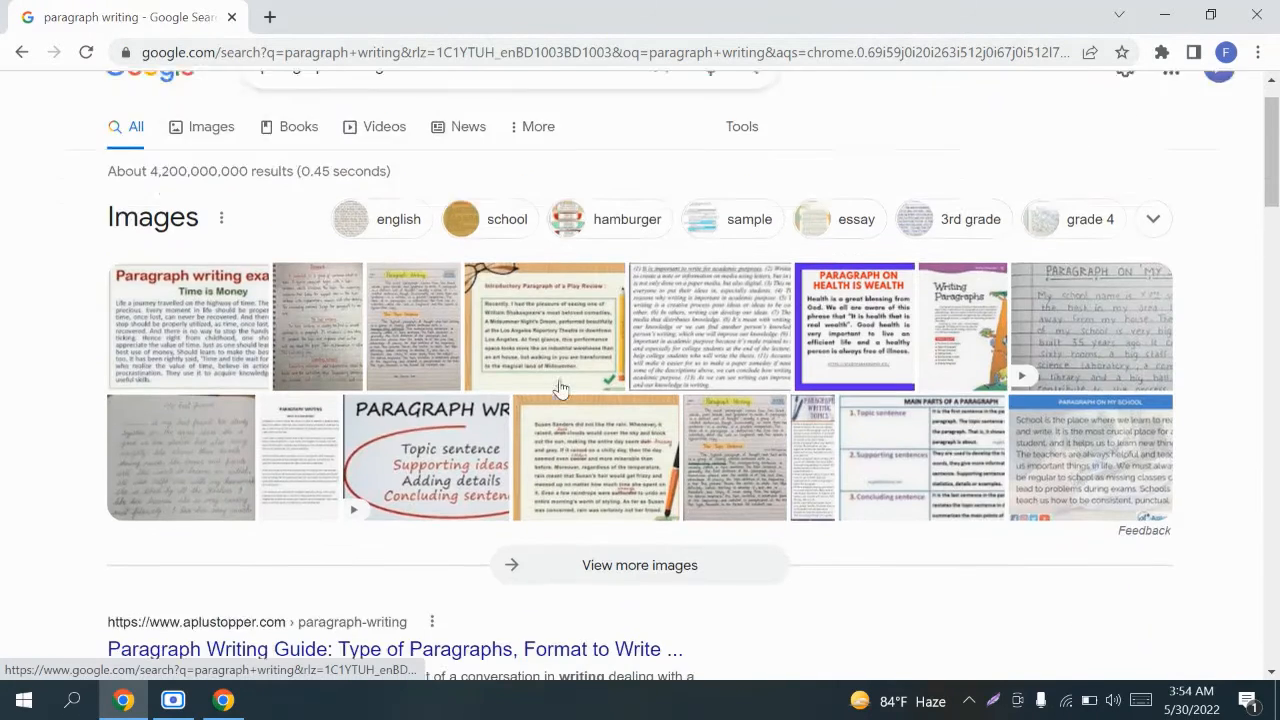
{"action": "scroll", "coordinate": [270, 360], "scroll_direction": "up", "scroll_amount": 2}
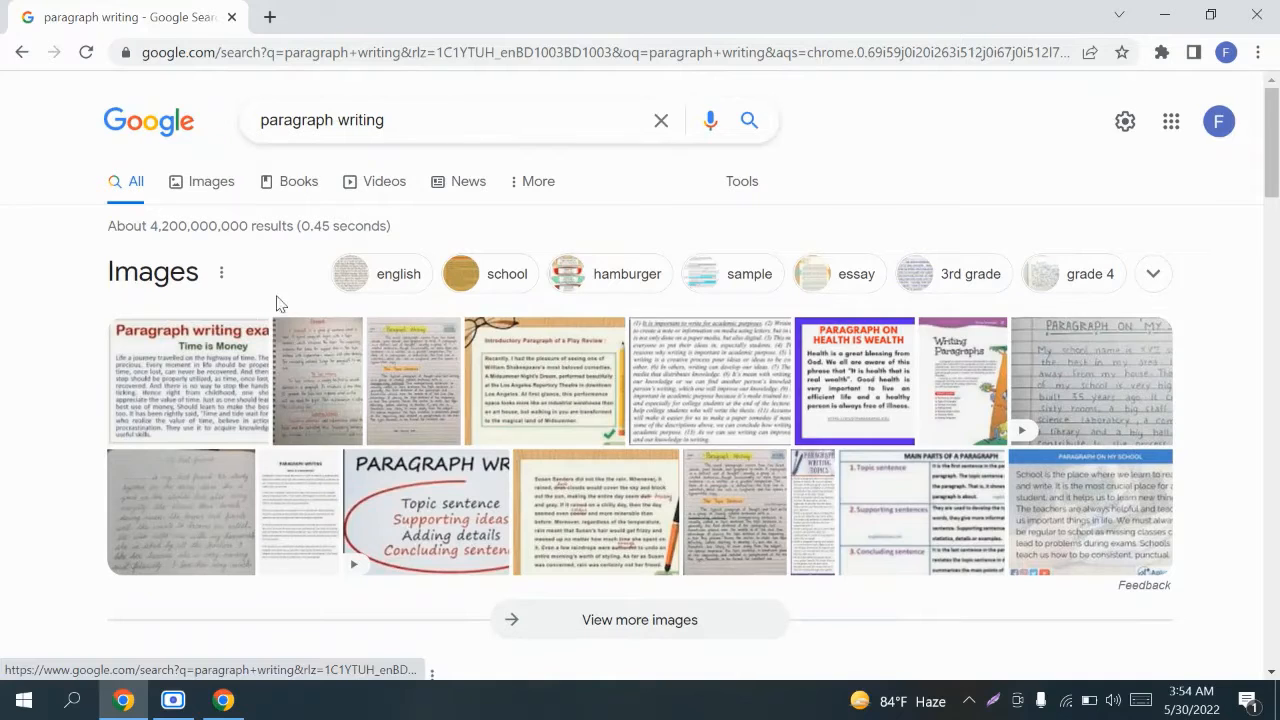
{"action": "left_click", "coordinate": [280, 366]}
{"action": "scroll", "coordinate": [298, 366], "scroll_direction": "down", "scroll_amount": 3}
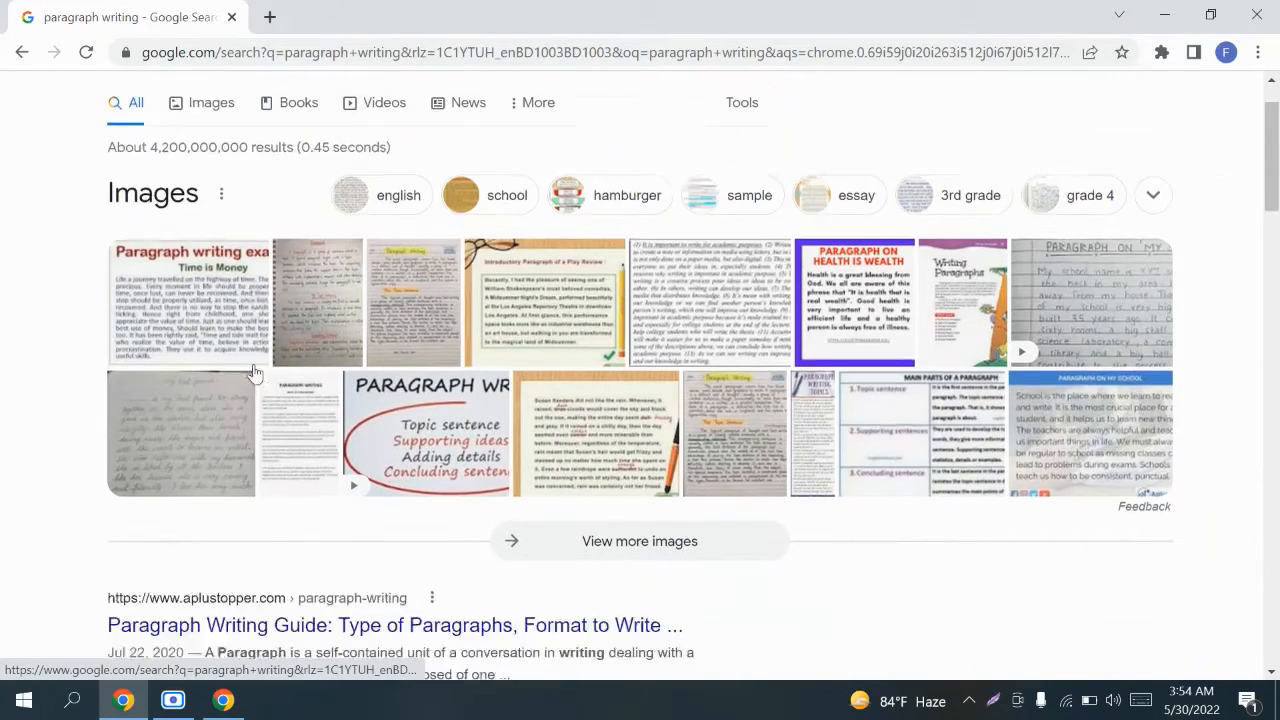
{"action": "scroll", "coordinate": [300, 300], "scroll_direction": "up", "scroll_amount": 3}
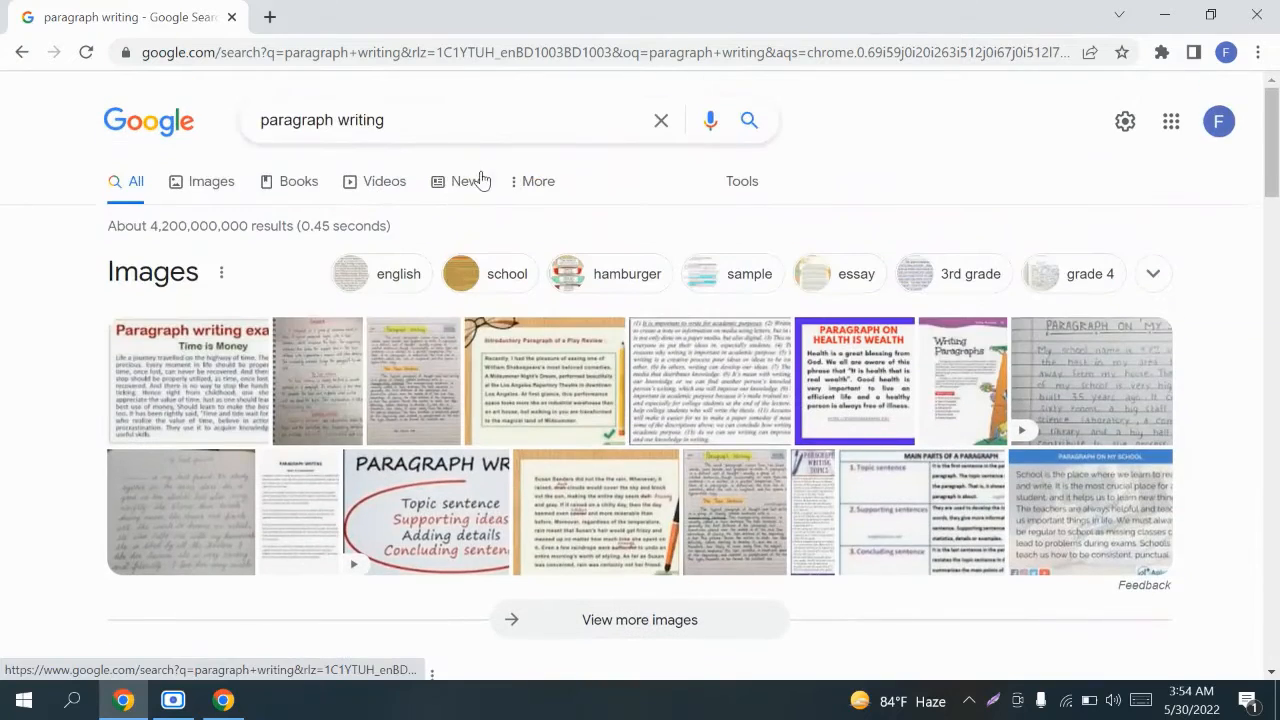
{"action": "left_click", "coordinate": [209, 188]}
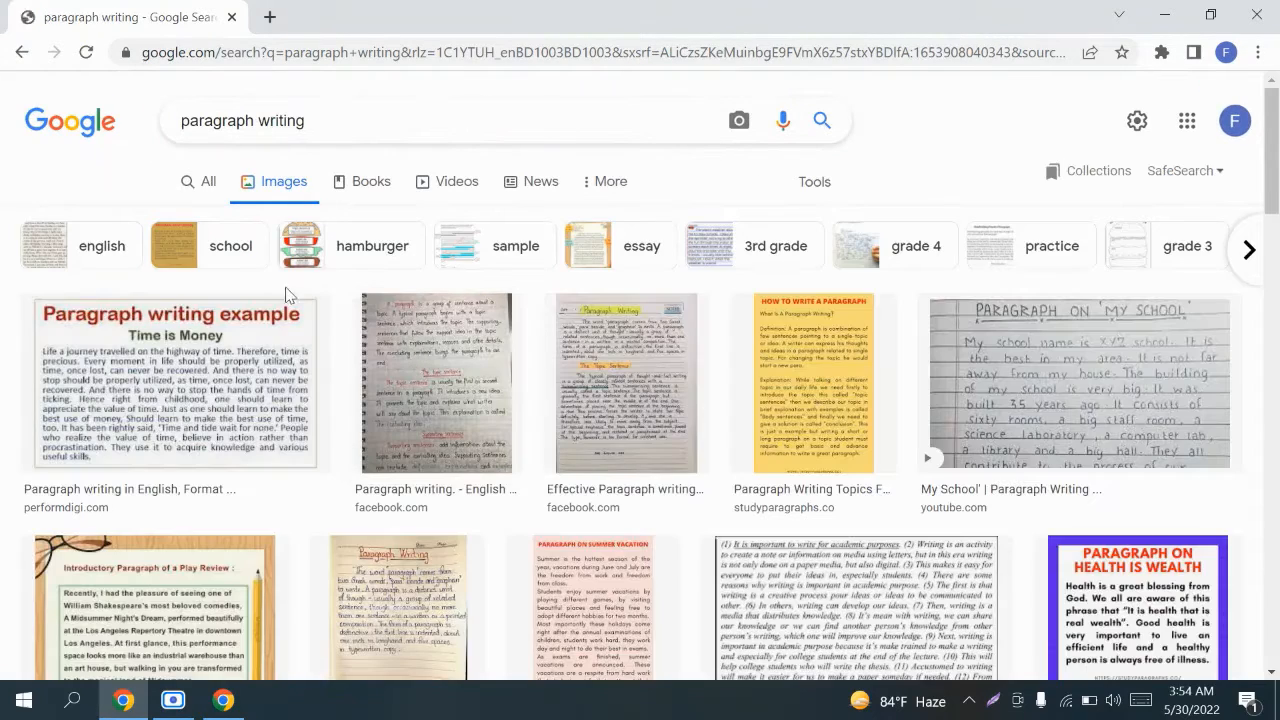
Step: Save the yellow "How to Write a Paragraph" image to the Desktop as download.jpg
{"action": "scroll", "coordinate": [235, 390], "scroll_direction": "down", "scroll_amount": 1}
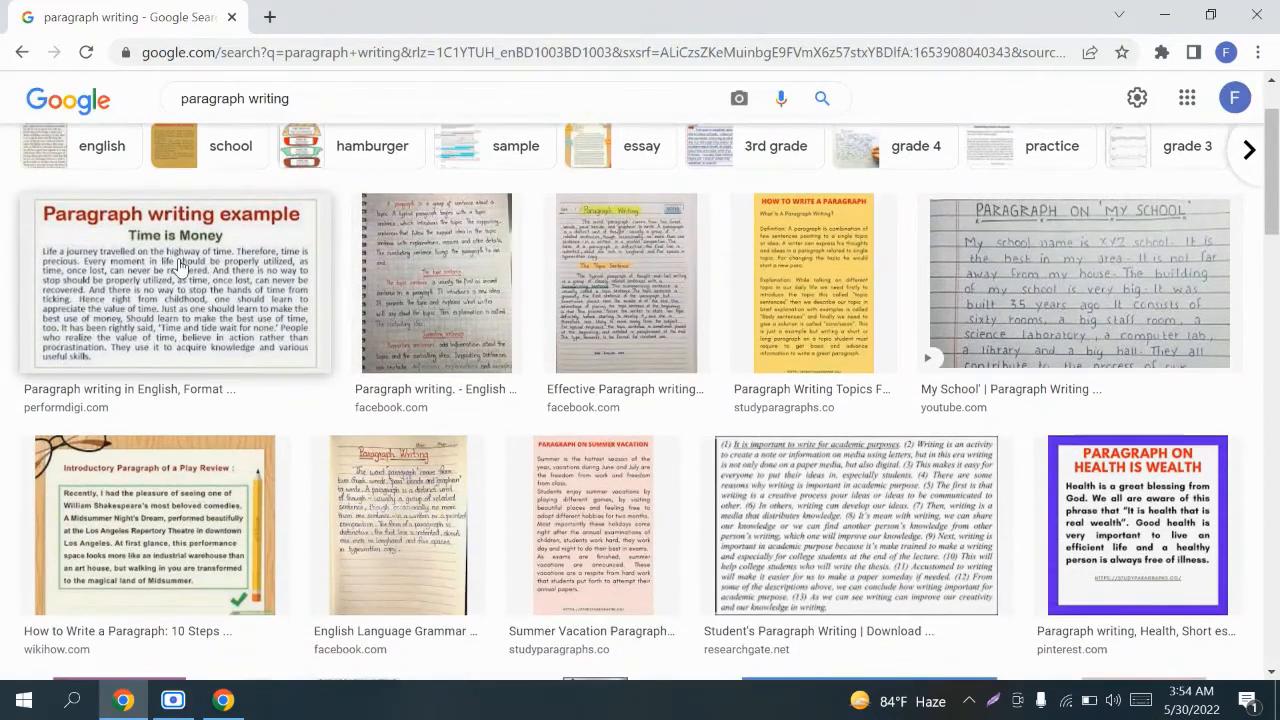
{"action": "scroll", "coordinate": [250, 280], "scroll_direction": "down", "scroll_amount": 4}
{"action": "scroll", "coordinate": [280, 278], "scroll_direction": "up", "scroll_amount": 5}
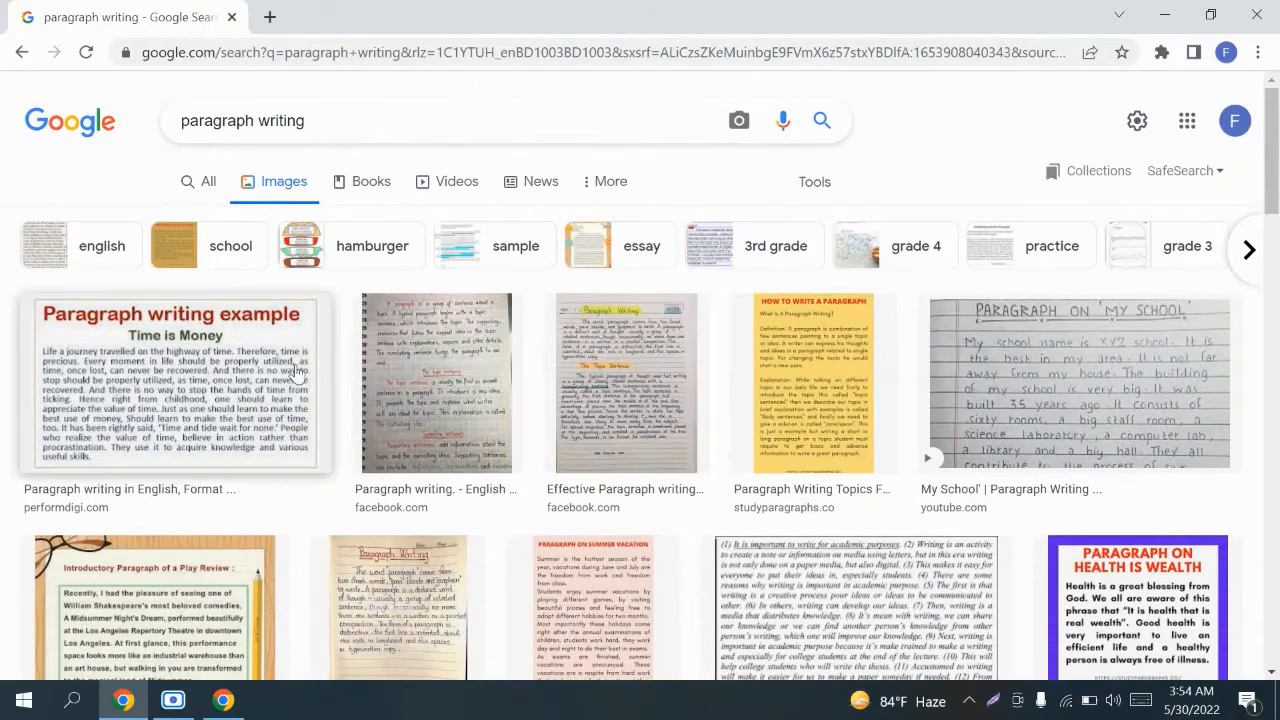
{"action": "right_click", "coordinate": [836, 348]}
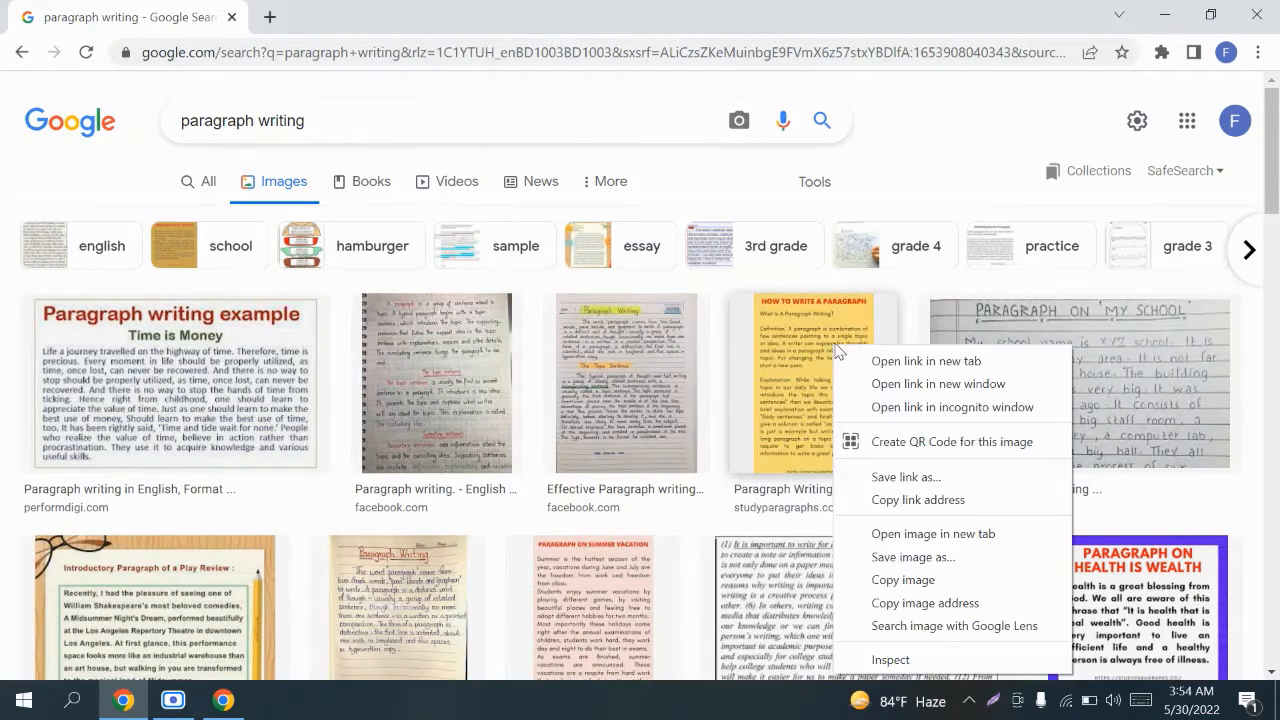
{"action": "left_click", "coordinate": [906, 557]}
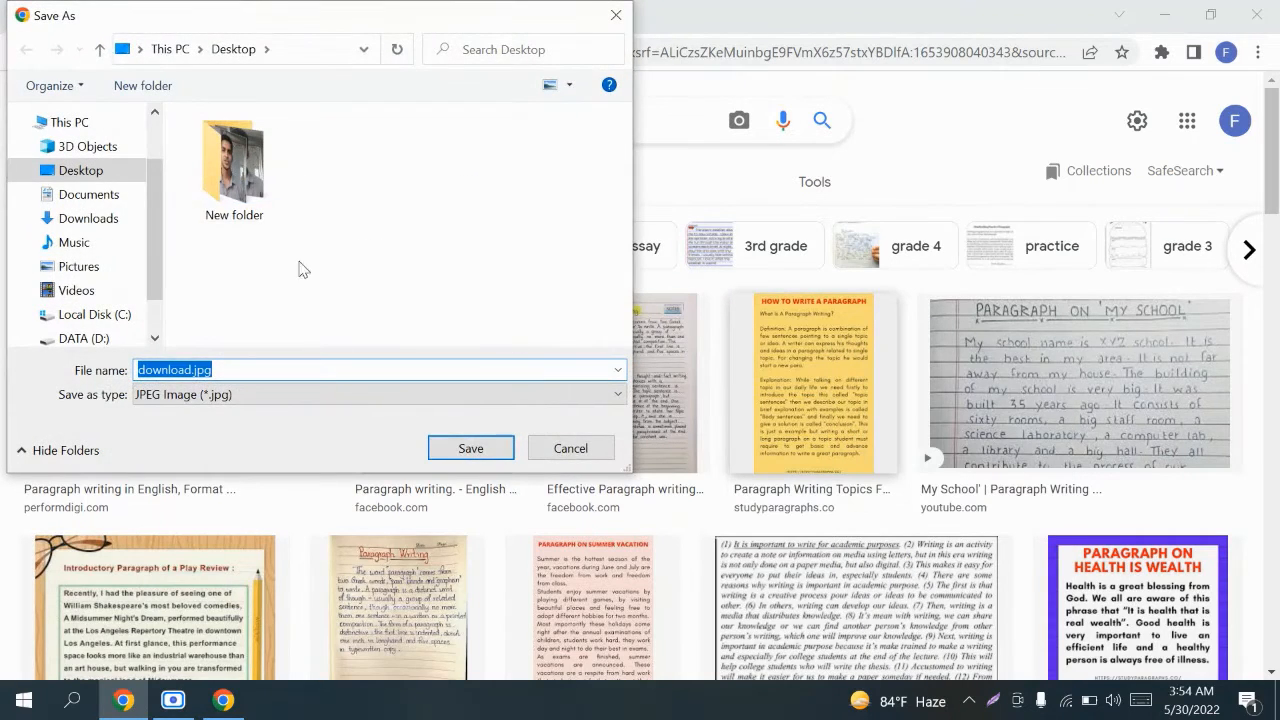
{"action": "left_click", "coordinate": [471, 448]}
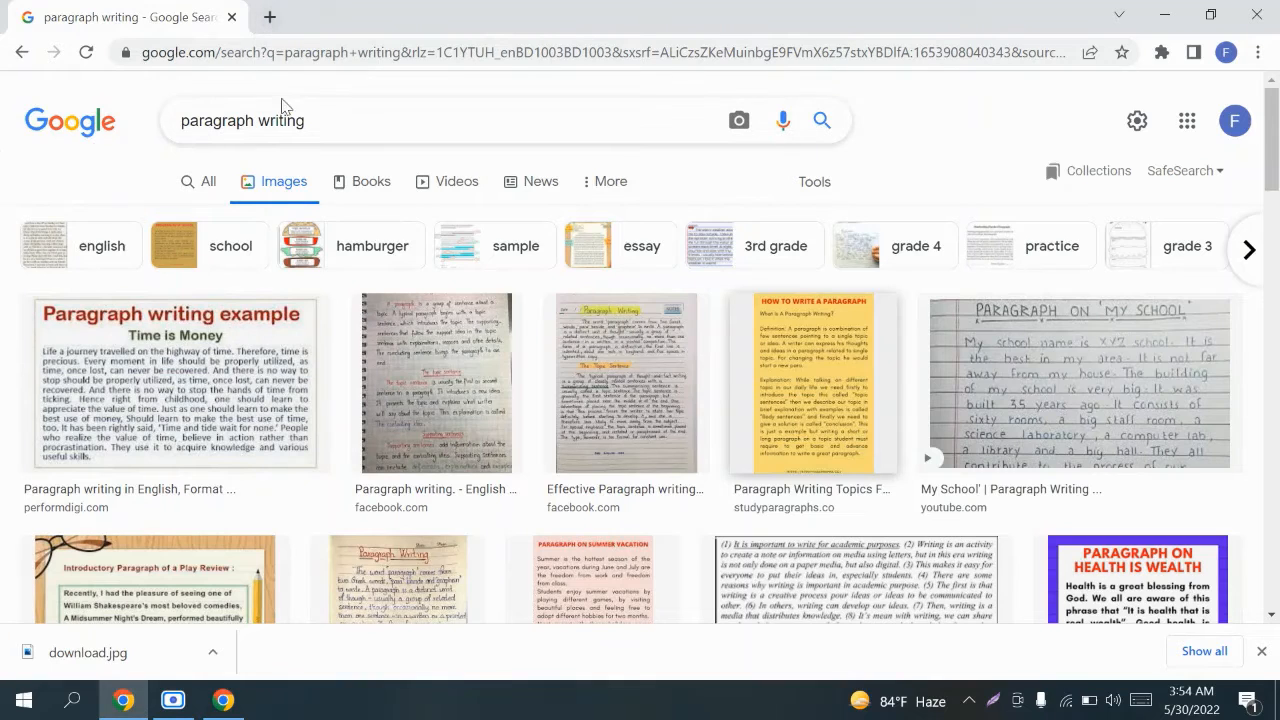
Step: Open a new browser tab and close the "paragraph writing" search tab
{"action": "left_click", "coordinate": [268, 17]}
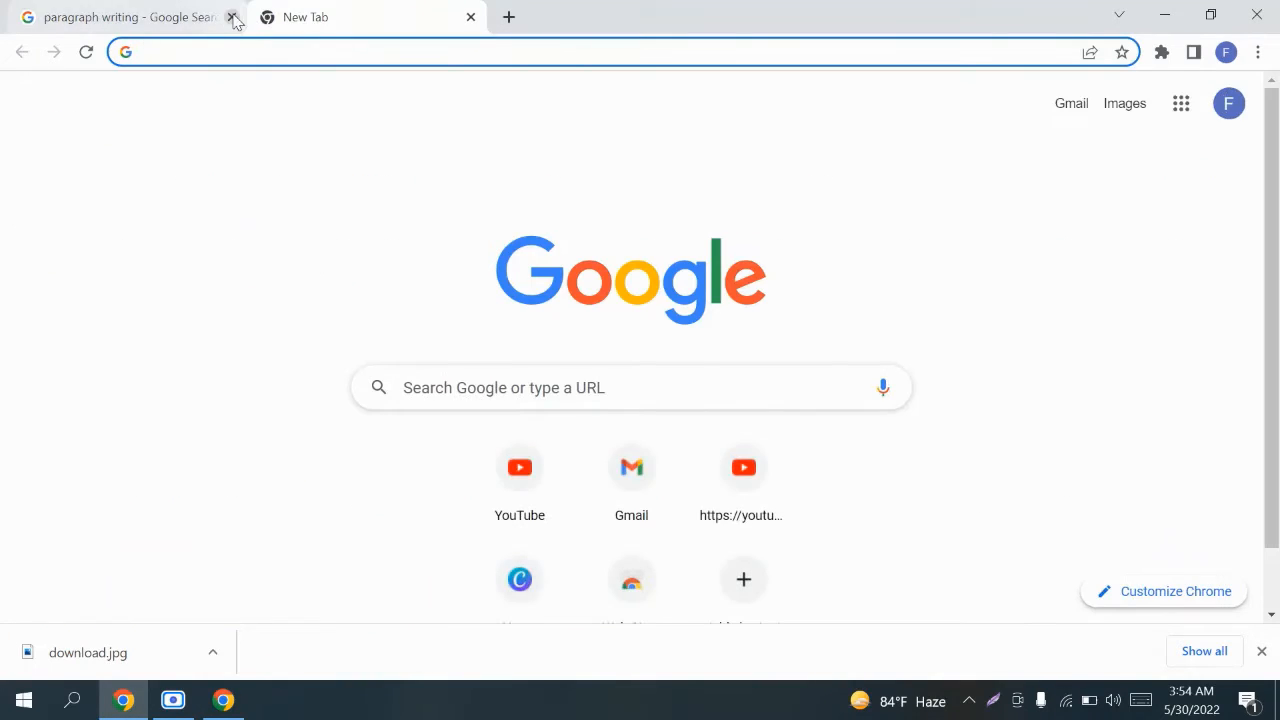
{"action": "left_click", "coordinate": [231, 17]}
{"action": "left_click", "coordinate": [192, 50]}
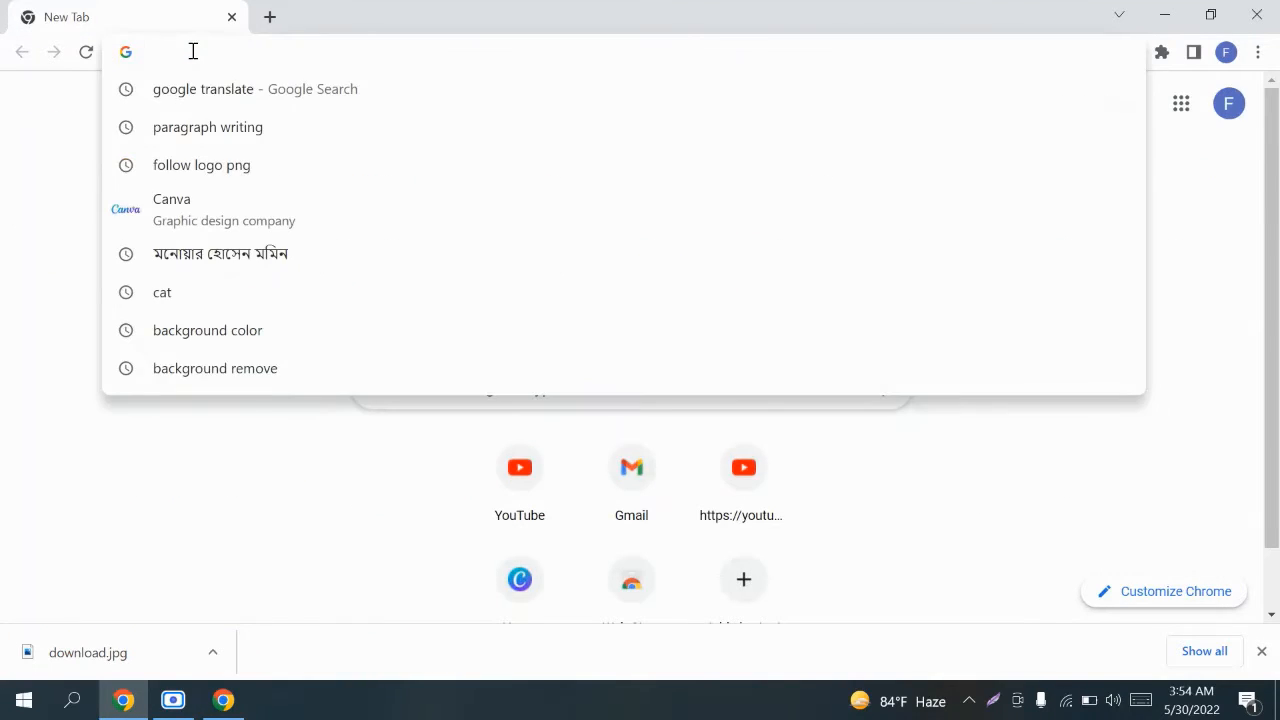
{"action": "left_click", "coordinate": [83, 118]}
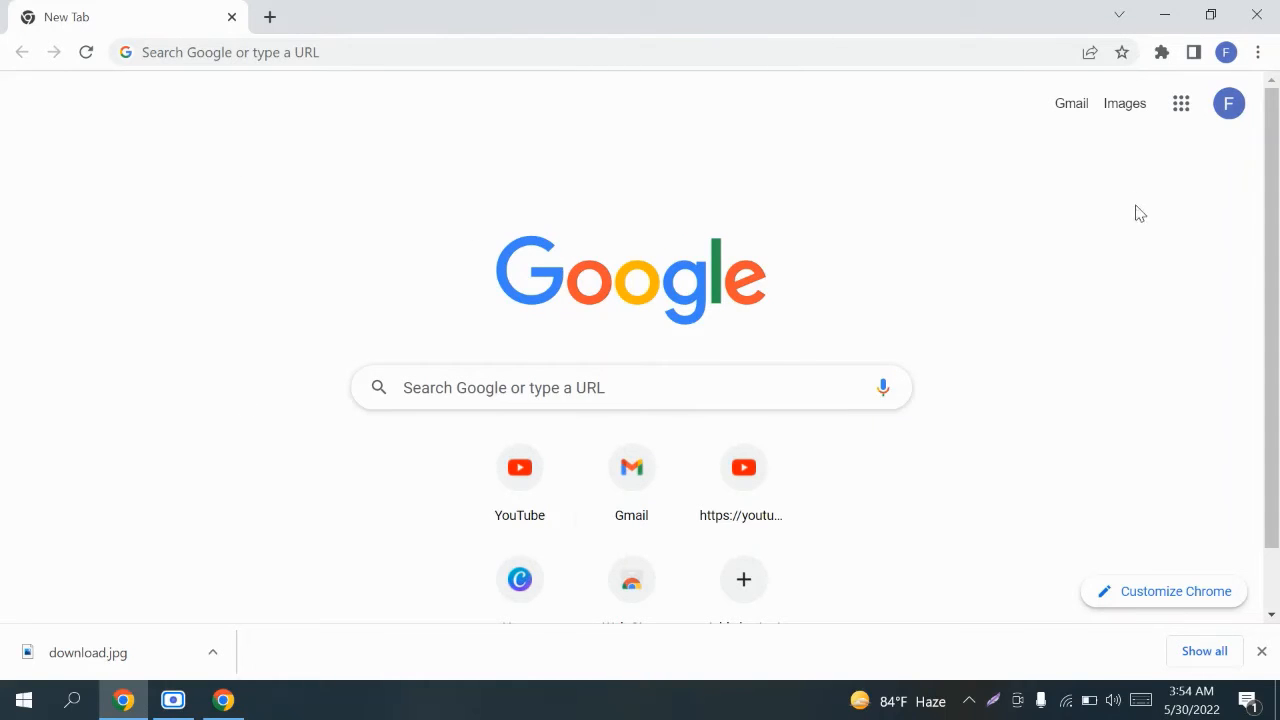
Step: Browse the Google apps, open Google Drive and look through the folders and files in My Drive
{"action": "left_click", "coordinate": [1181, 106]}
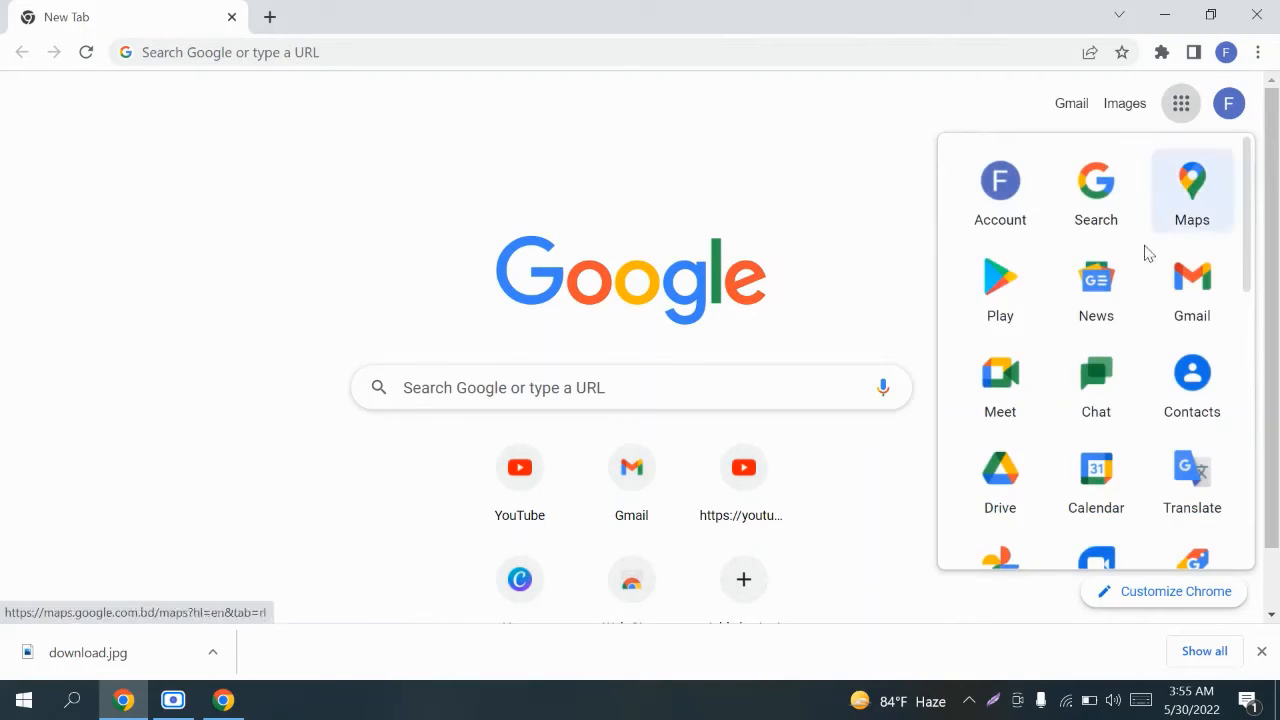
{"action": "scroll", "coordinate": [1090, 380], "scroll_direction": "down", "scroll_amount": 5}
{"action": "scroll", "coordinate": [1087, 370], "scroll_direction": "down", "scroll_amount": 2}
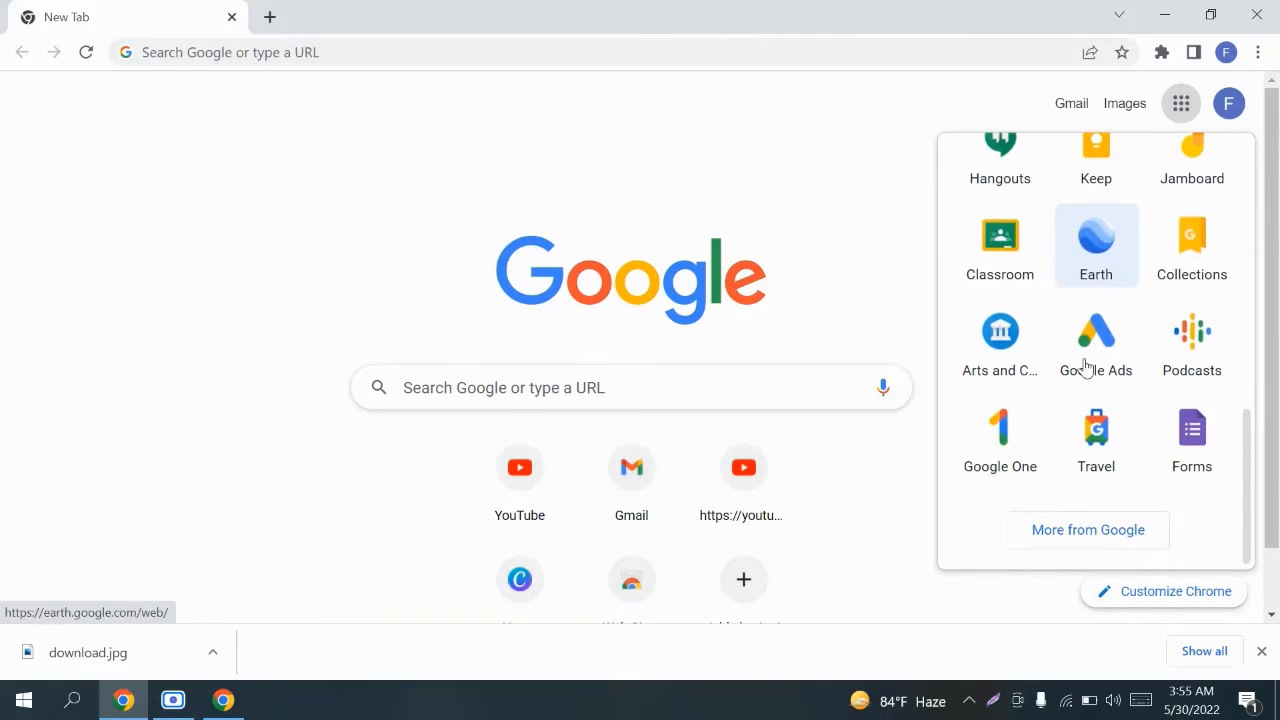
{"action": "scroll", "coordinate": [1086, 368], "scroll_direction": "up", "scroll_amount": 7}
{"action": "scroll", "coordinate": [1086, 368], "scroll_direction": "up", "scroll_amount": 1}
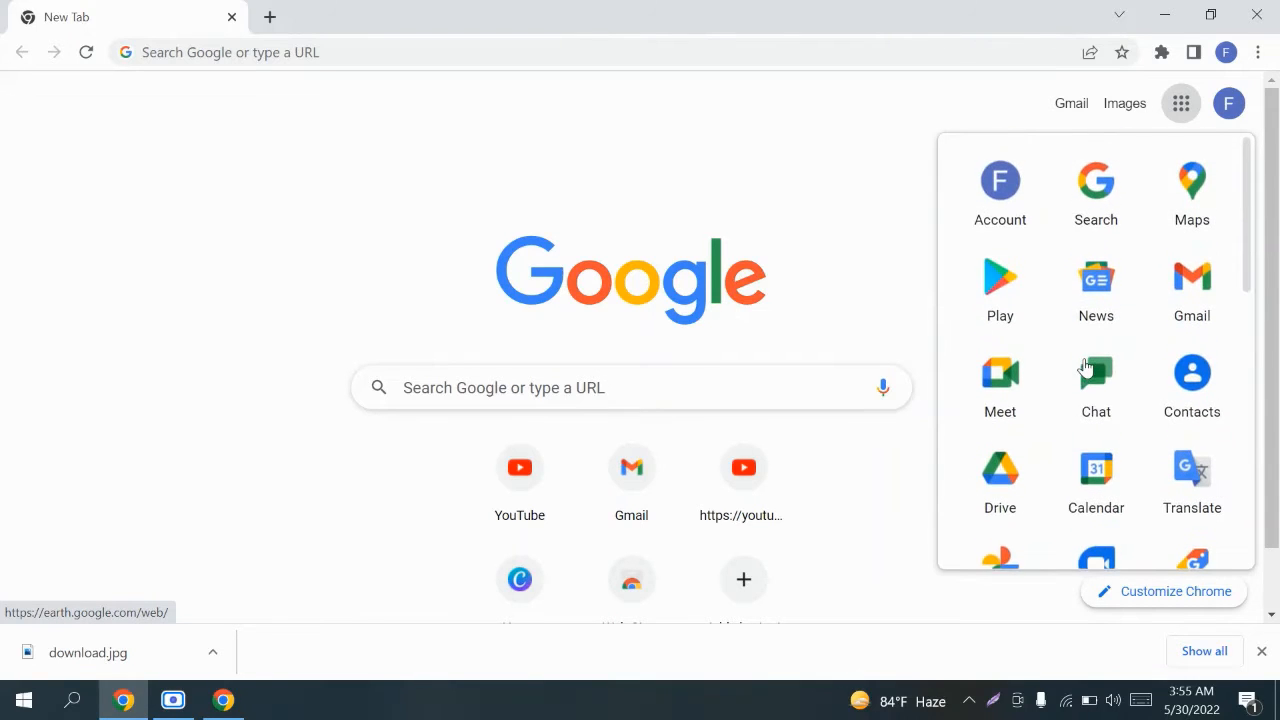
{"action": "scroll", "coordinate": [1087, 370], "scroll_direction": "down", "scroll_amount": 4}
{"action": "scroll", "coordinate": [1130, 286], "scroll_direction": "up", "scroll_amount": 4}
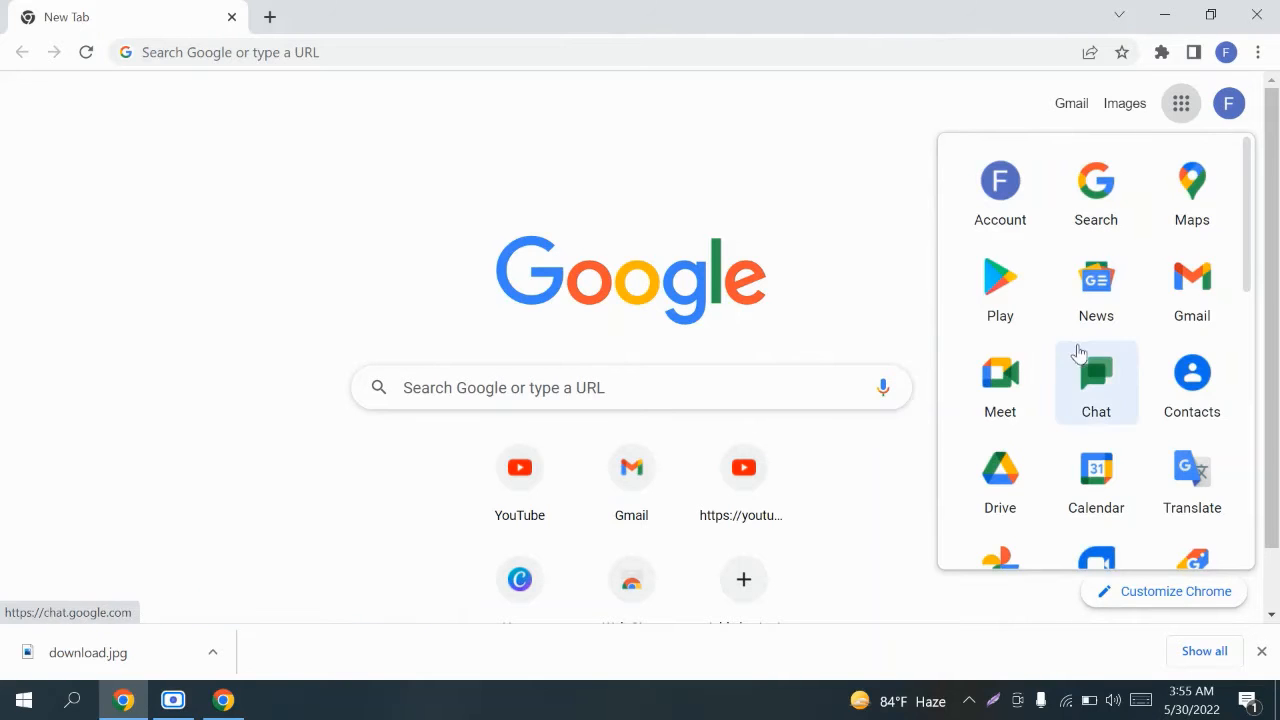
{"action": "scroll", "coordinate": [1080, 286], "scroll_direction": "down", "scroll_amount": 7}
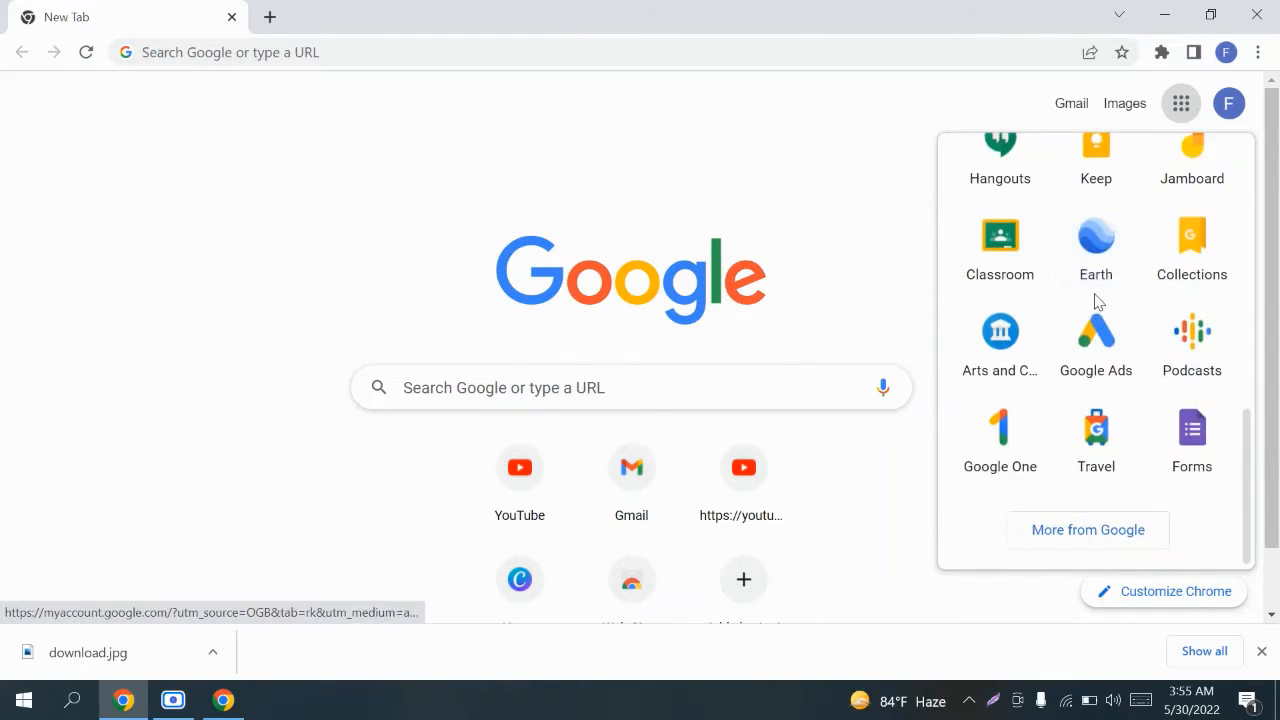
{"action": "scroll", "coordinate": [1095, 300], "scroll_direction": "up", "scroll_amount": 5}
{"action": "scroll", "coordinate": [1096, 303], "scroll_direction": "up", "scroll_amount": 2}
{"action": "scroll", "coordinate": [1096, 303], "scroll_direction": "down", "scroll_amount": 5}
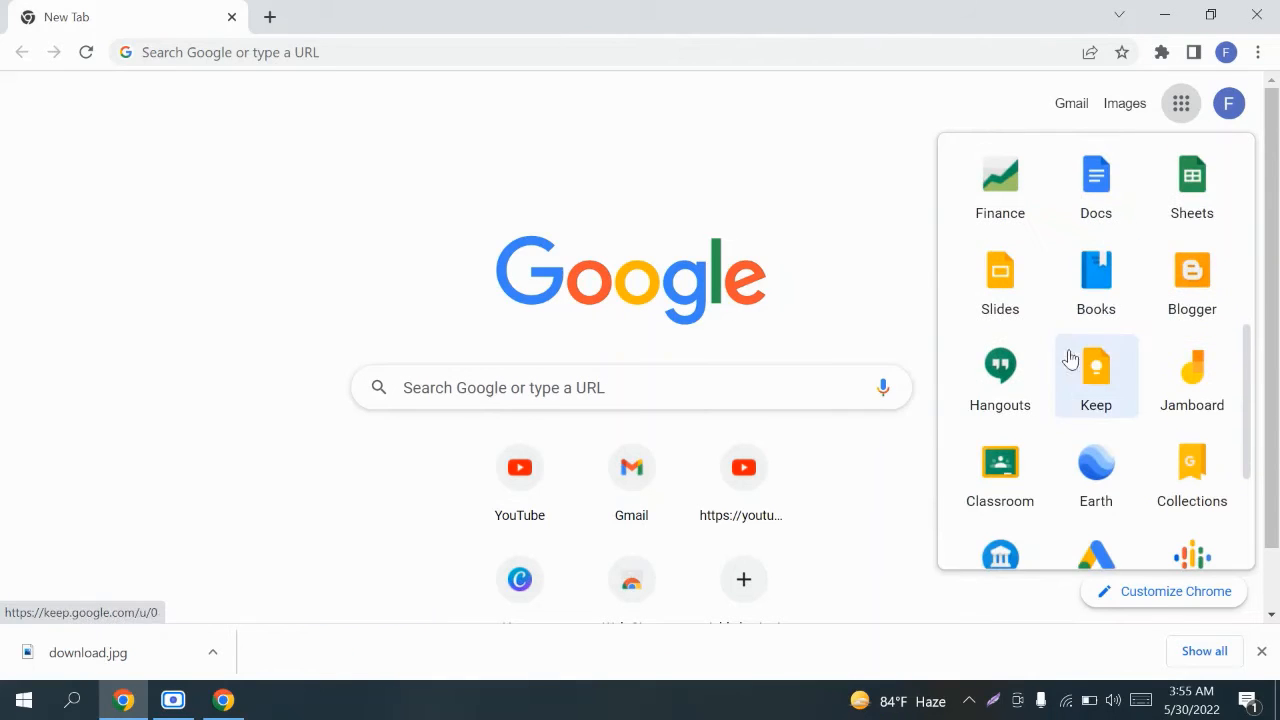
{"action": "scroll", "coordinate": [1070, 350], "scroll_direction": "up", "scroll_amount": 3}
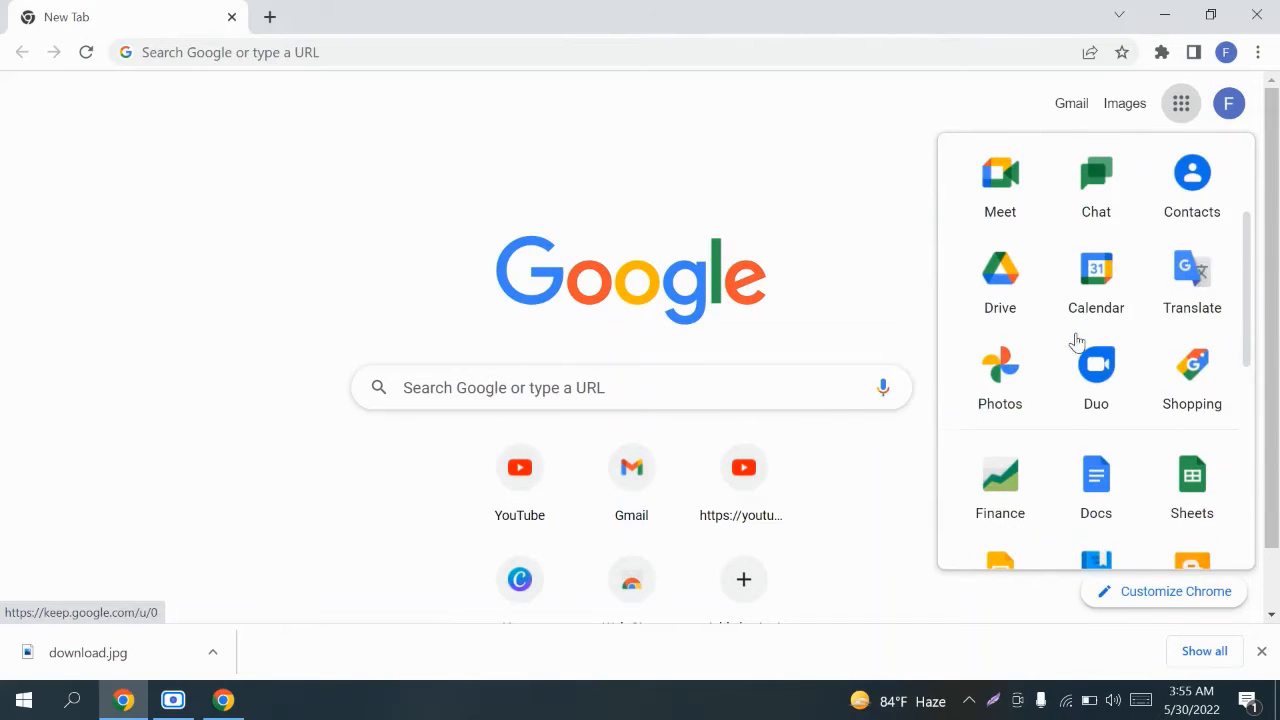
{"action": "left_click", "coordinate": [1000, 289]}
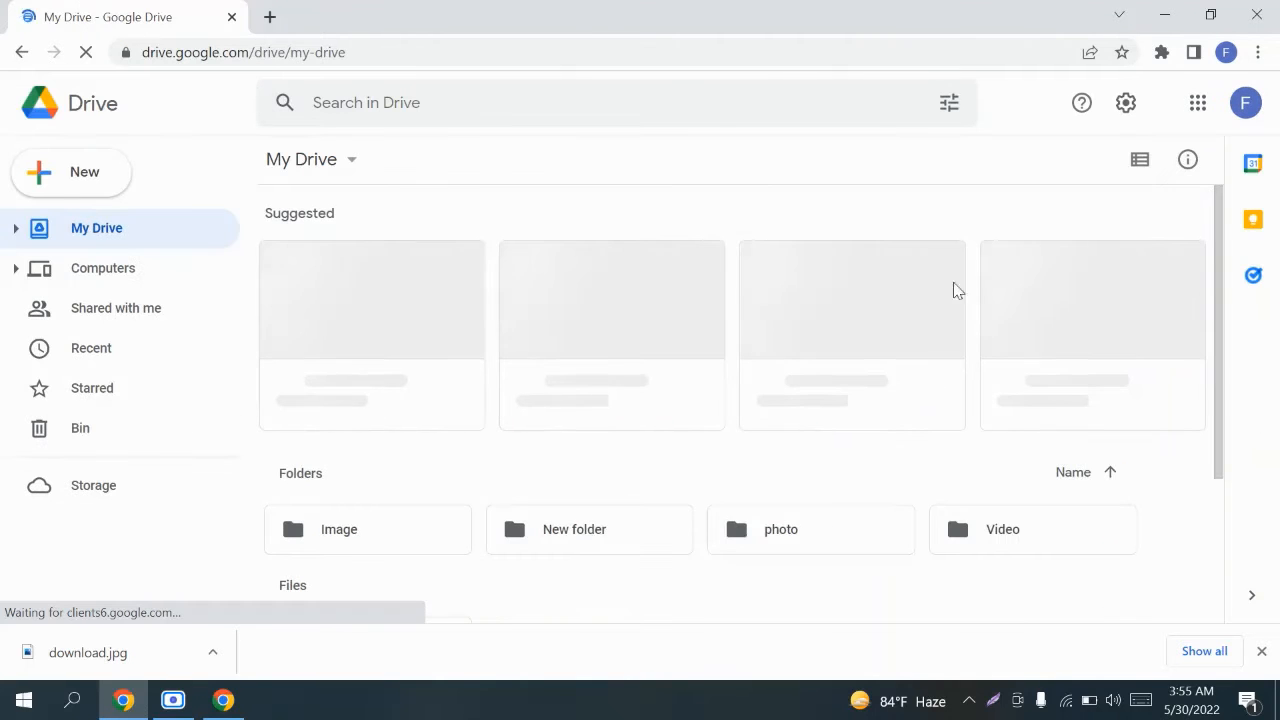
{"action": "scroll", "coordinate": [452, 369], "scroll_direction": "down", "scroll_amount": 2}
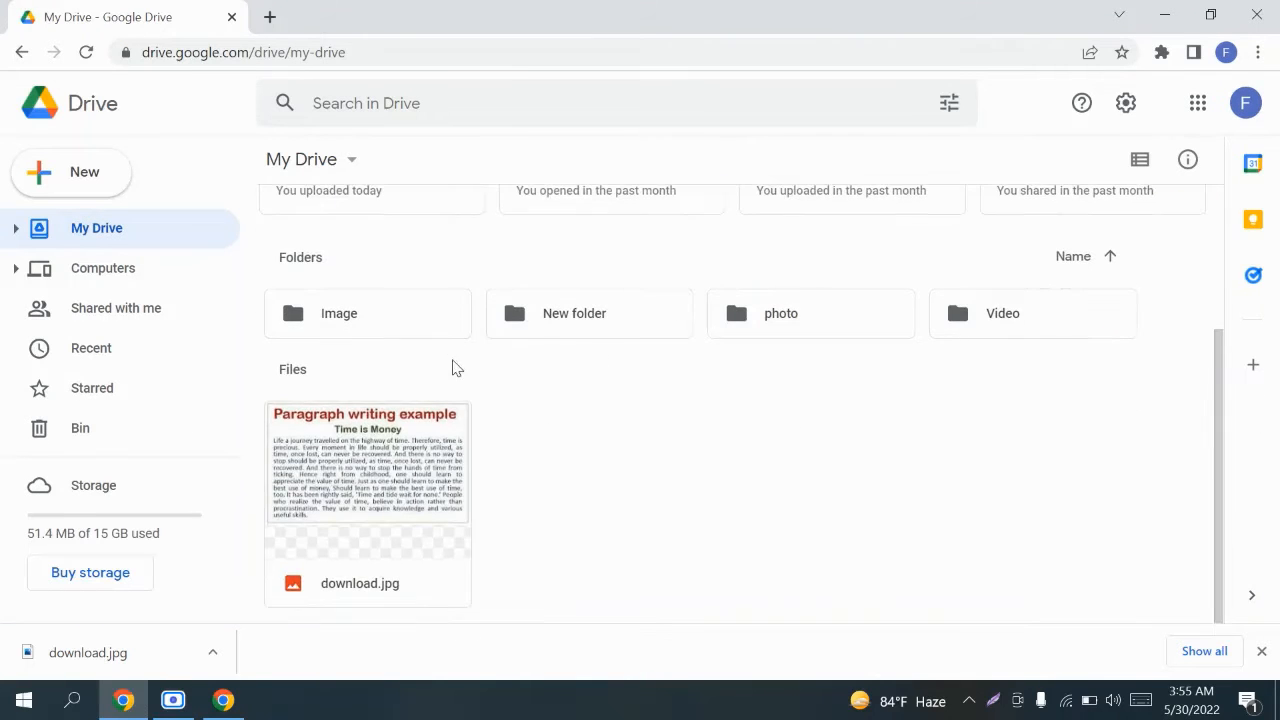
{"action": "scroll", "coordinate": [549, 397], "scroll_direction": "up", "scroll_amount": 2}
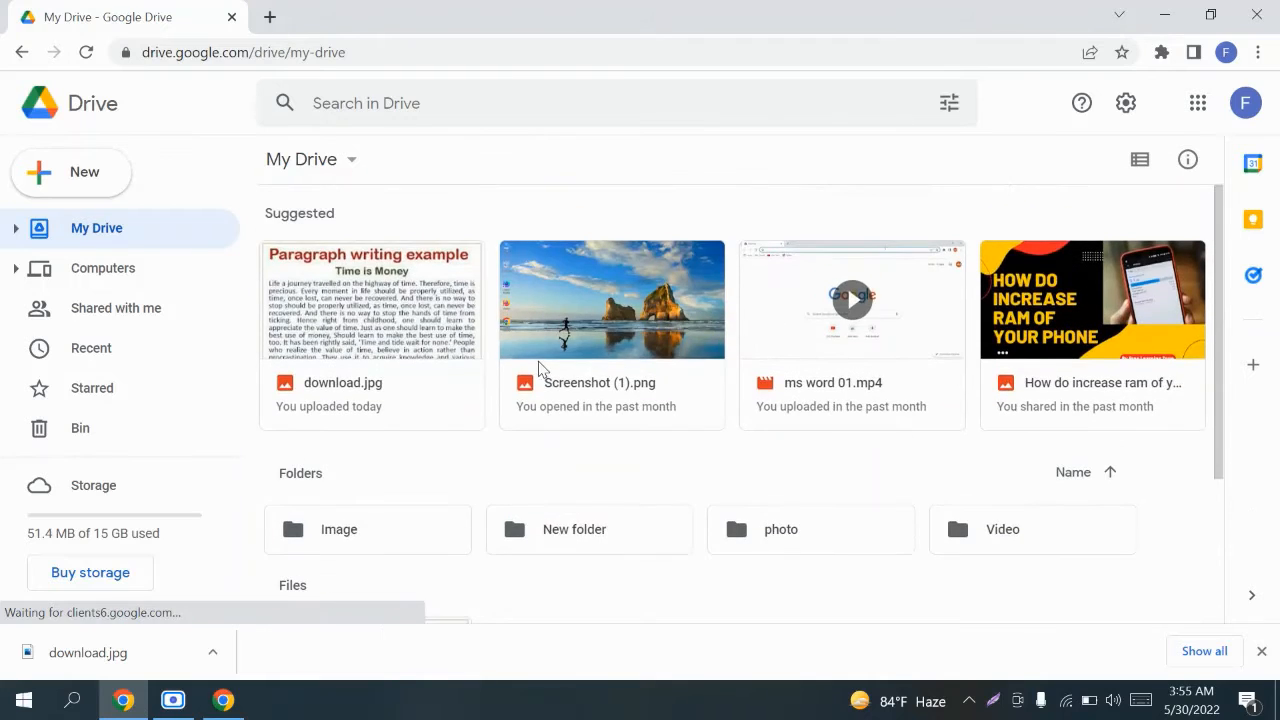
{"action": "scroll", "coordinate": [521, 388], "scroll_direction": "down", "scroll_amount": 2}
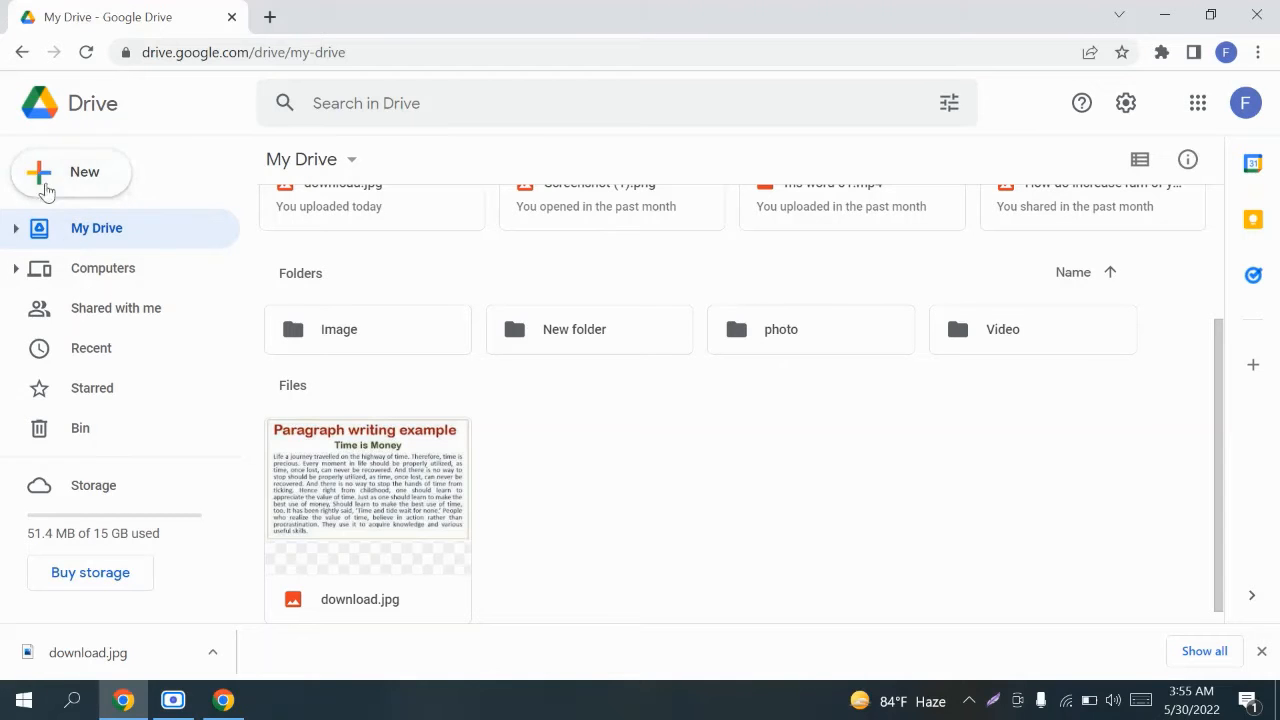
{"action": "left_click", "coordinate": [75, 175]}
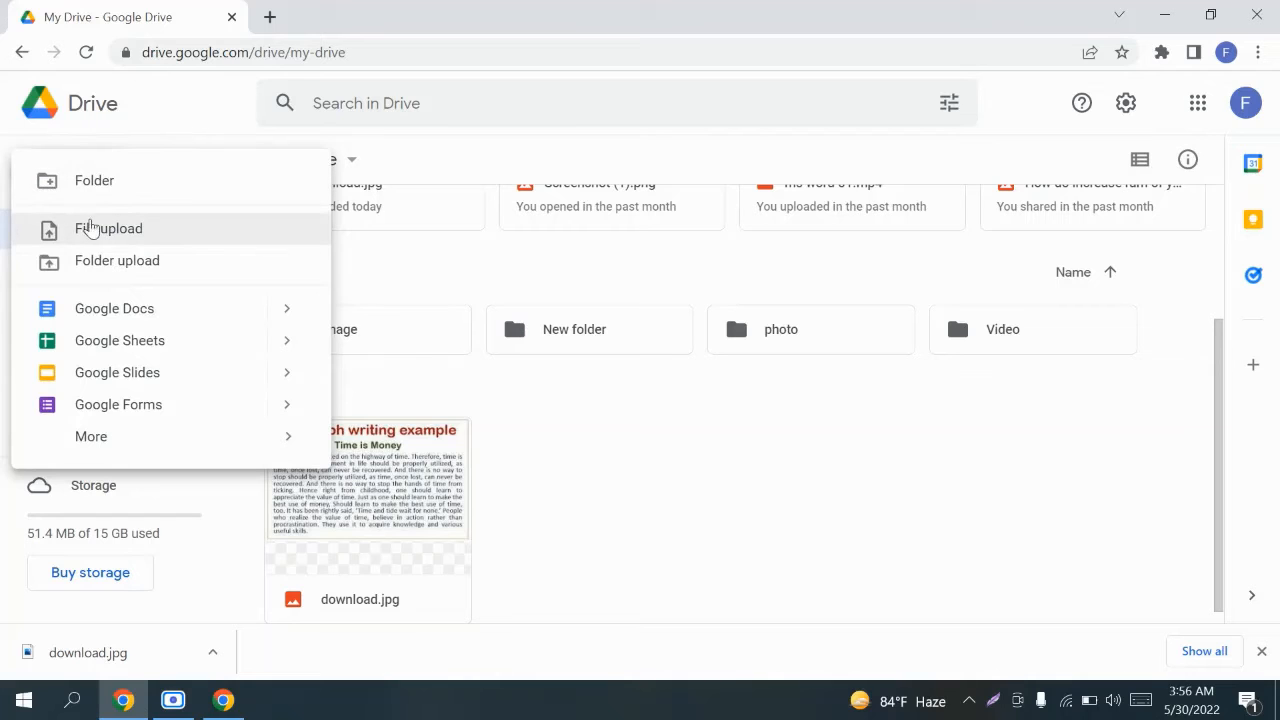
{"action": "left_click", "coordinate": [124, 240]}
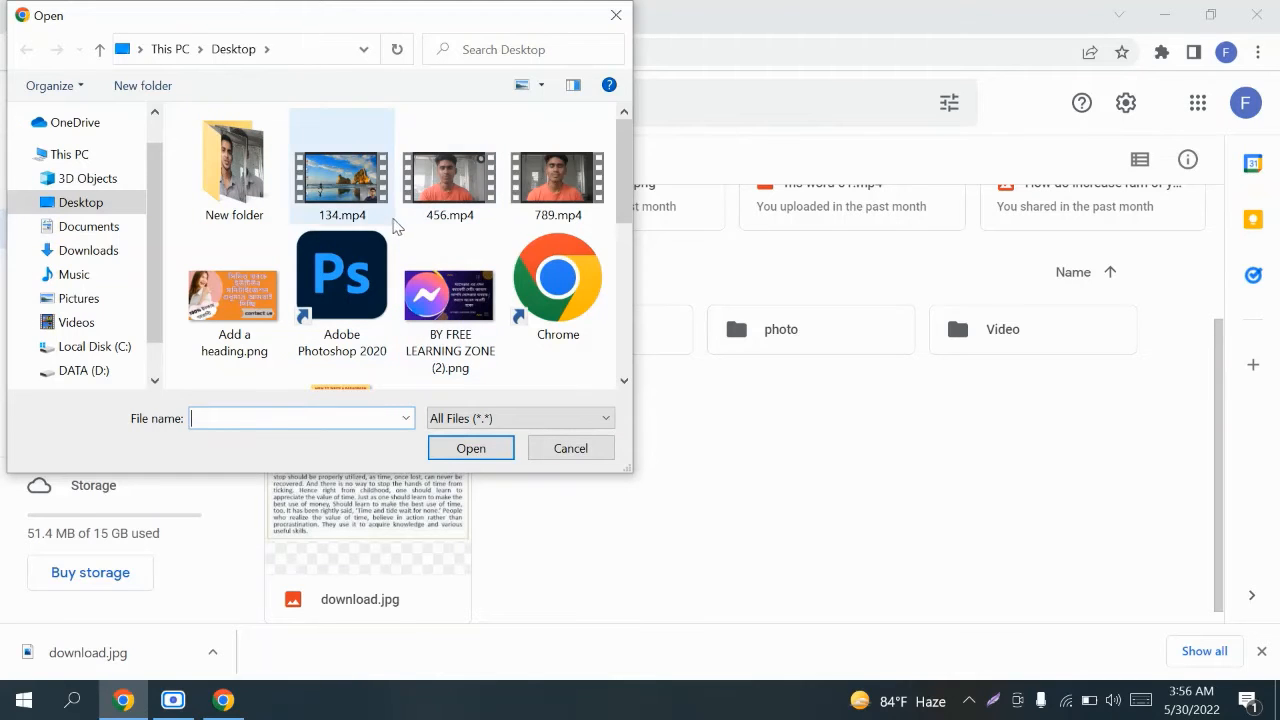
{"action": "scroll", "coordinate": [395, 225], "scroll_direction": "down", "scroll_amount": 5}
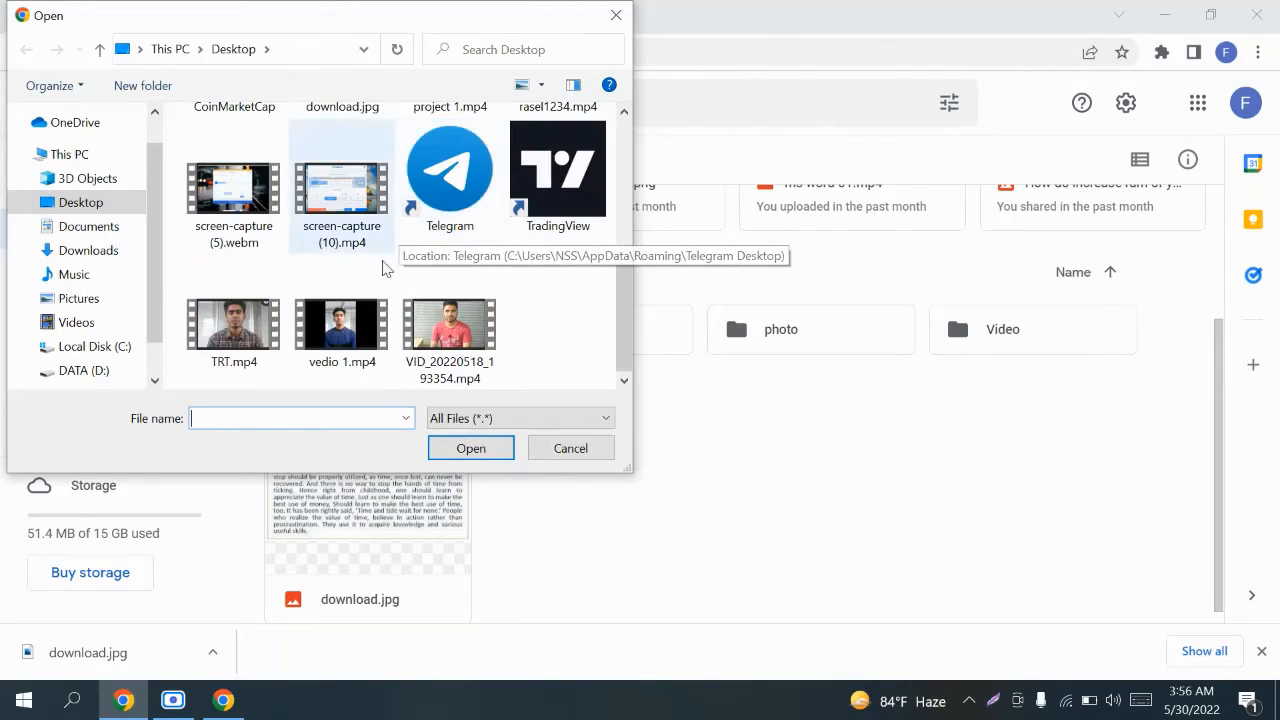
{"action": "scroll", "coordinate": [365, 263], "scroll_direction": "up", "scroll_amount": 1}
{"action": "left_click", "coordinate": [337, 162]}
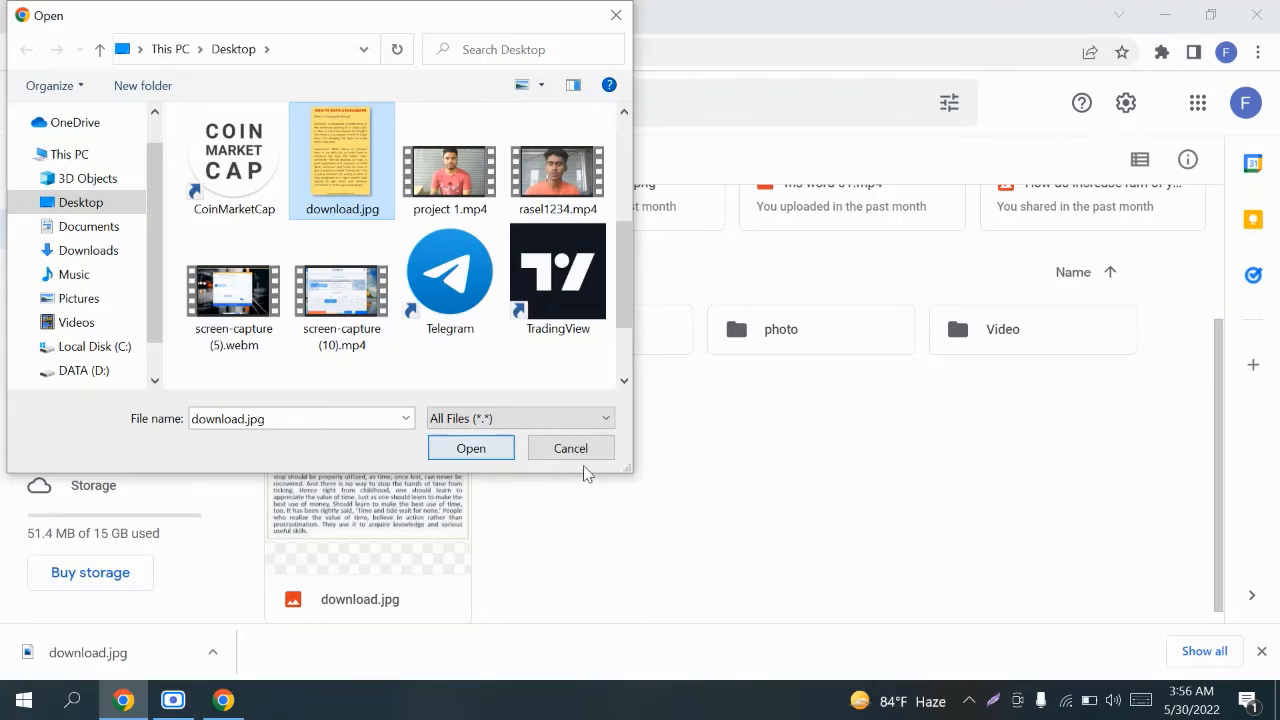
{"action": "left_click", "coordinate": [613, 17]}
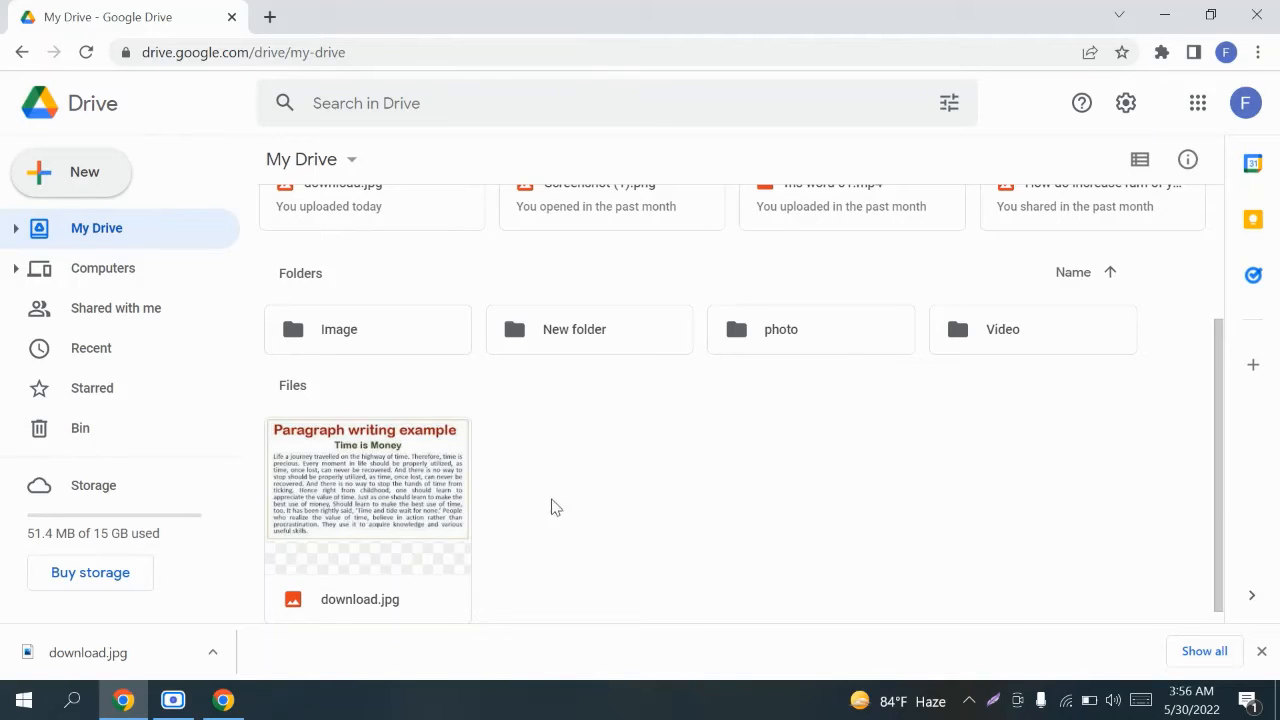
Step: Shrink the browser window to reveal the desktop and upload its download.jpg to My Drive, replacing the existing file, and restore the full-size window
{"action": "left_click", "coordinate": [1209, 17]}
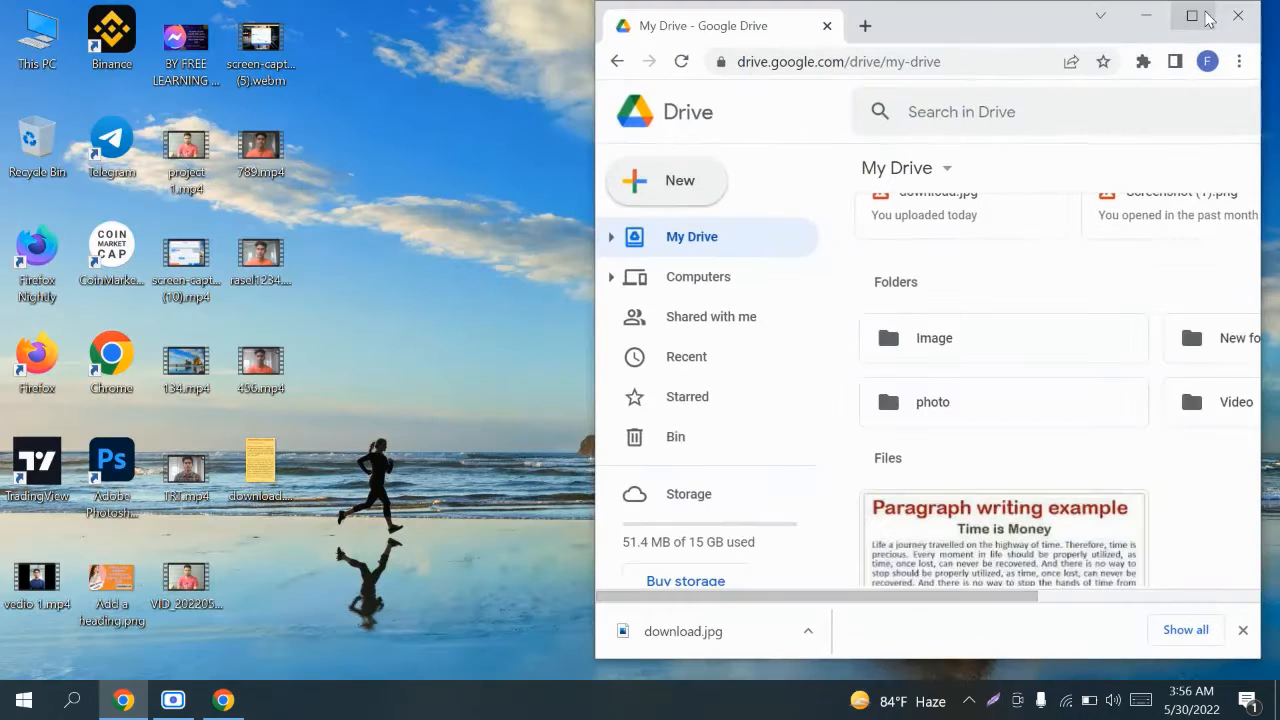
{"action": "right_click", "coordinate": [373, 58]}
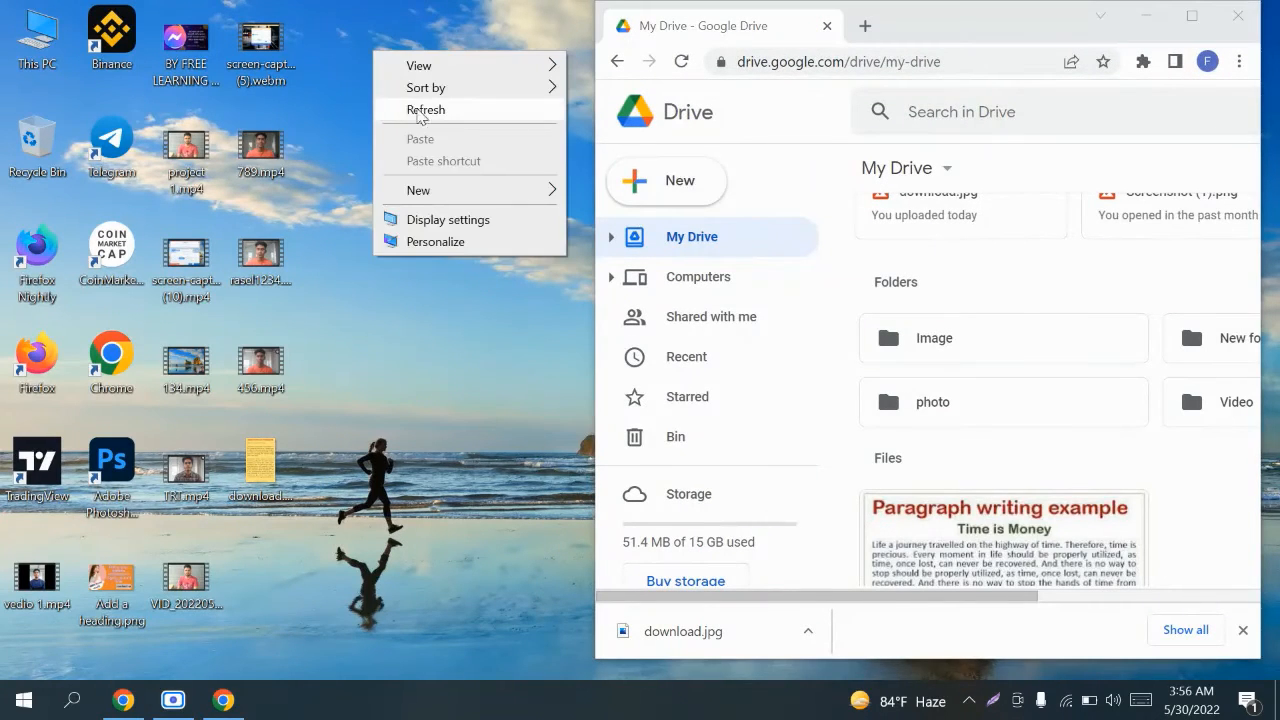
{"action": "left_click", "coordinate": [420, 108]}
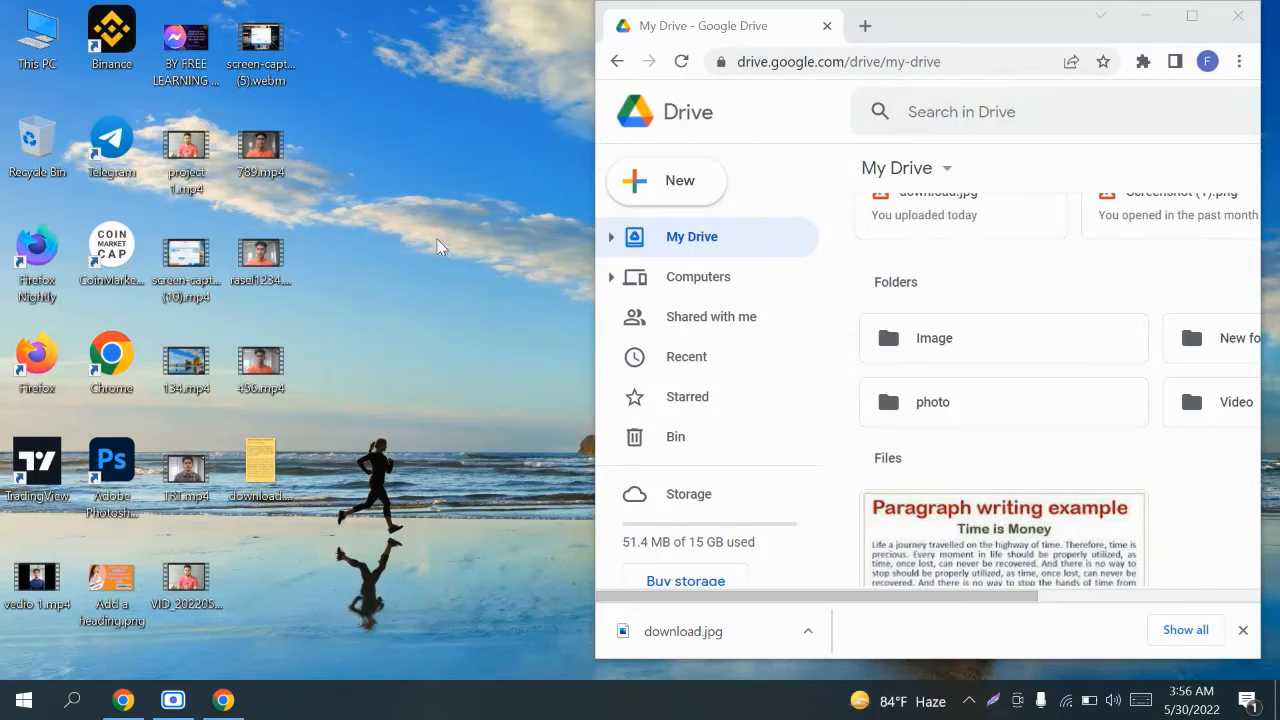
{"action": "scroll", "coordinate": [986, 316], "scroll_direction": "down", "scroll_amount": 3}
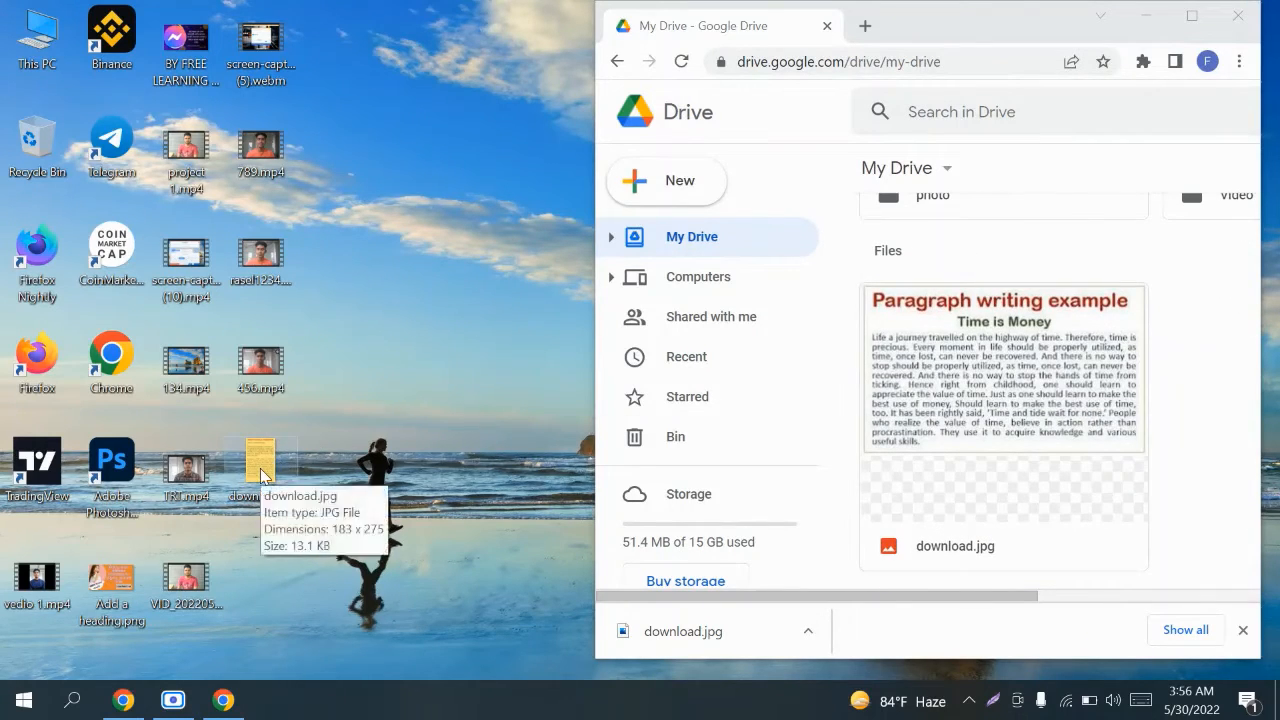
{"action": "left_click_drag", "start_coordinate": [266, 471], "coordinate": [1178, 424]}
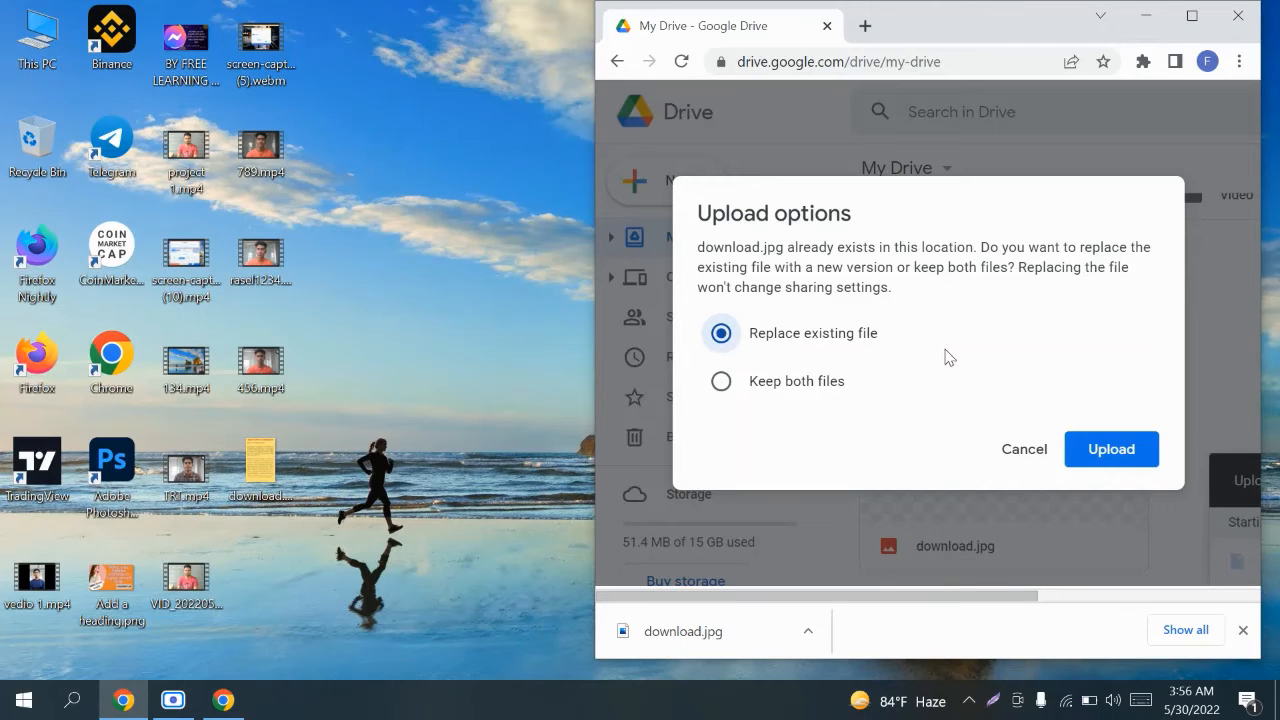
{"action": "left_click", "coordinate": [1112, 451]}
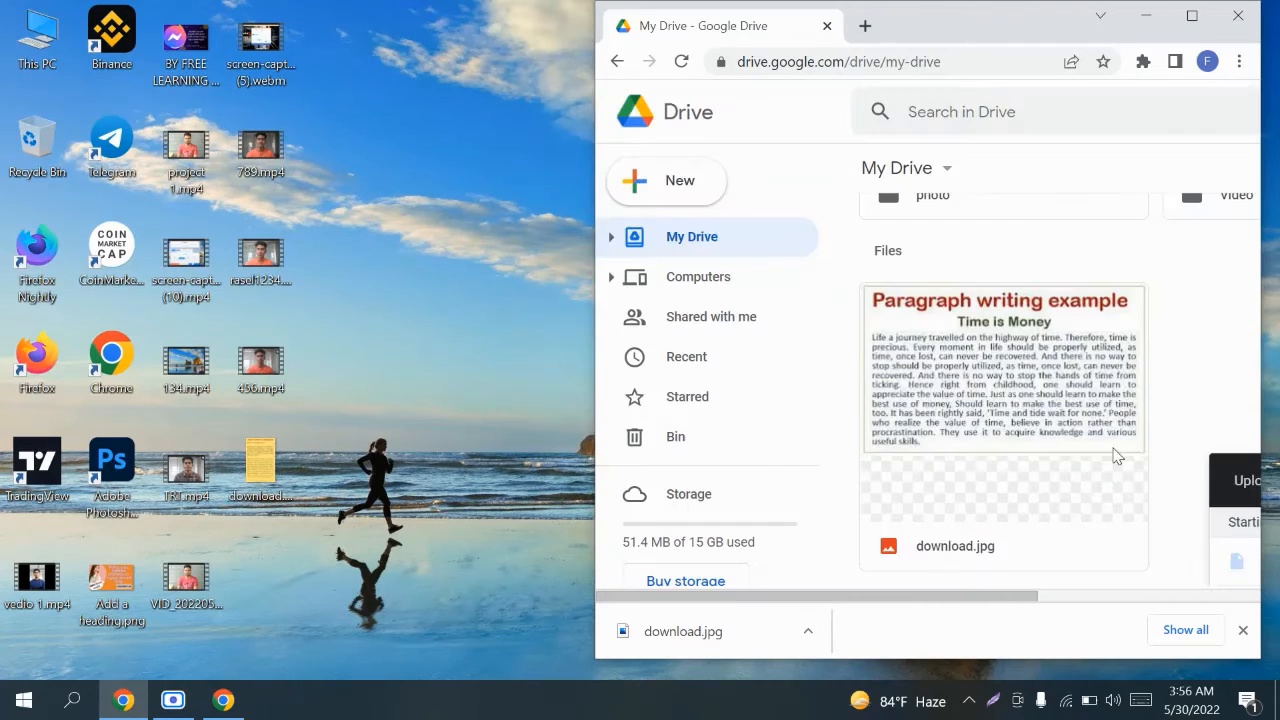
{"action": "left_click", "coordinate": [1192, 16]}
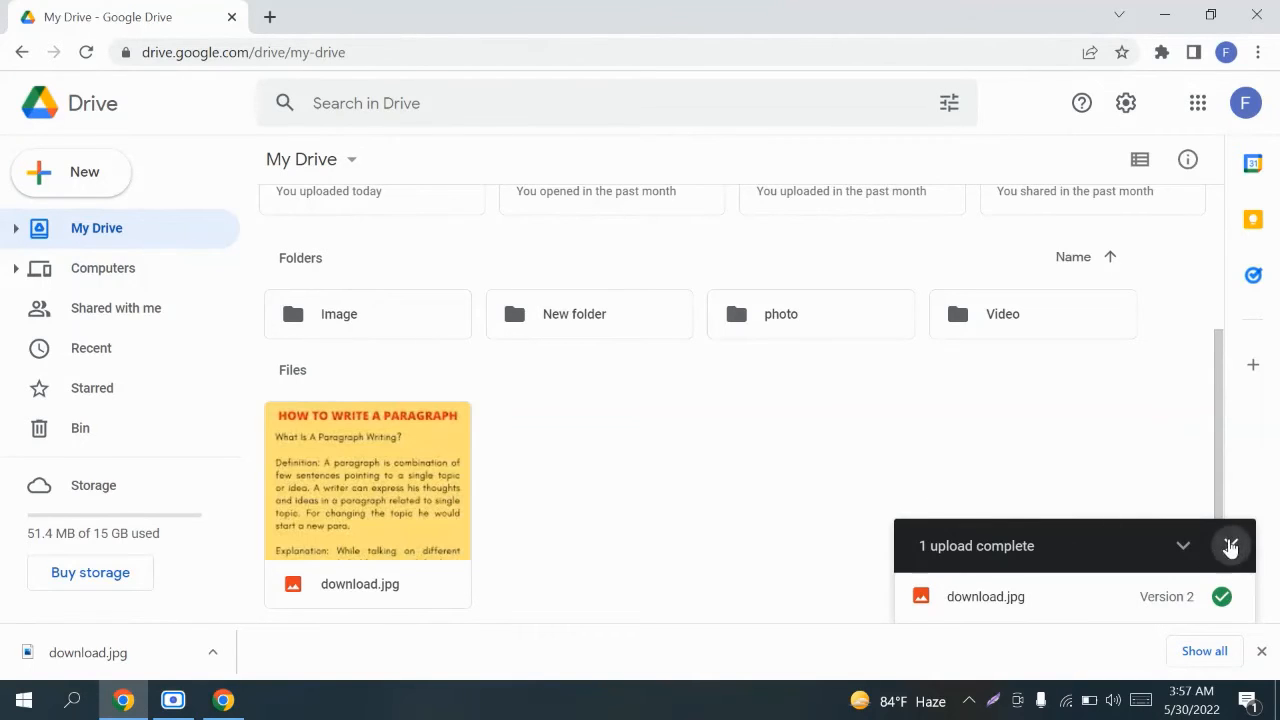
{"action": "left_click", "coordinate": [1231, 545]}
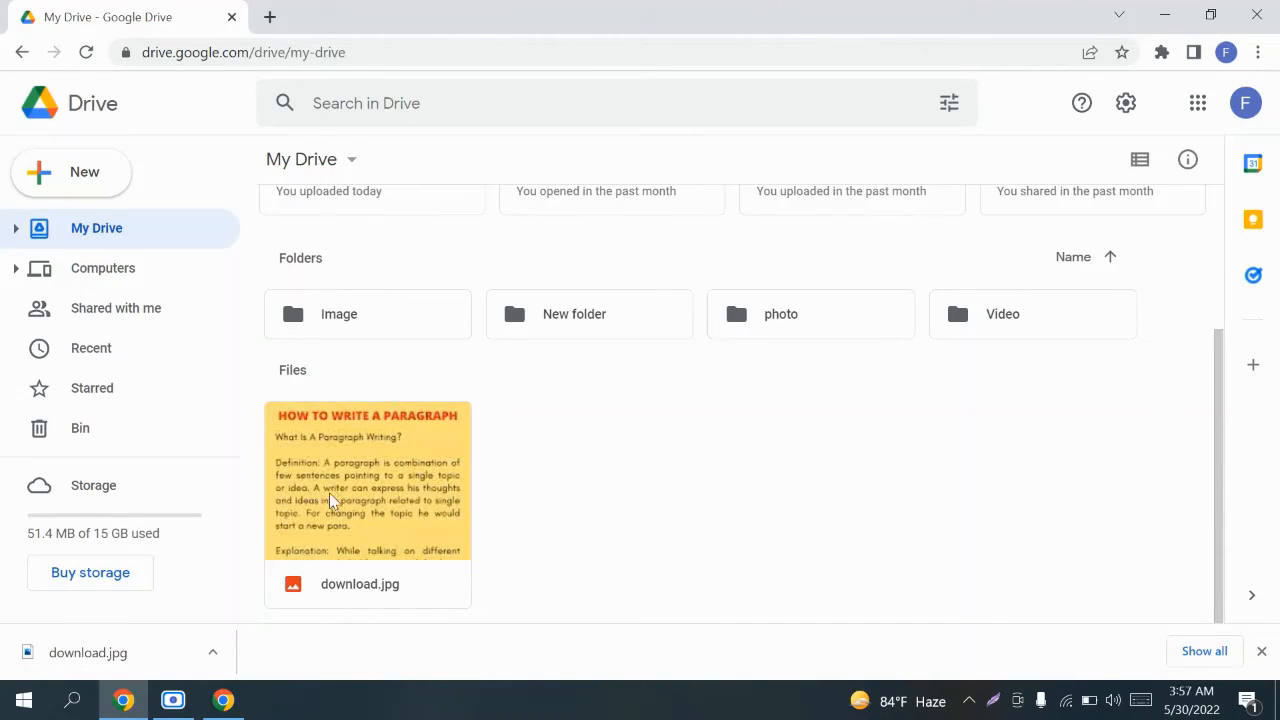
Step: Open the uploaded download.jpg from the My Drive files with Google Docs
{"action": "scroll", "coordinate": [420, 486], "scroll_direction": "up", "scroll_amount": 3}
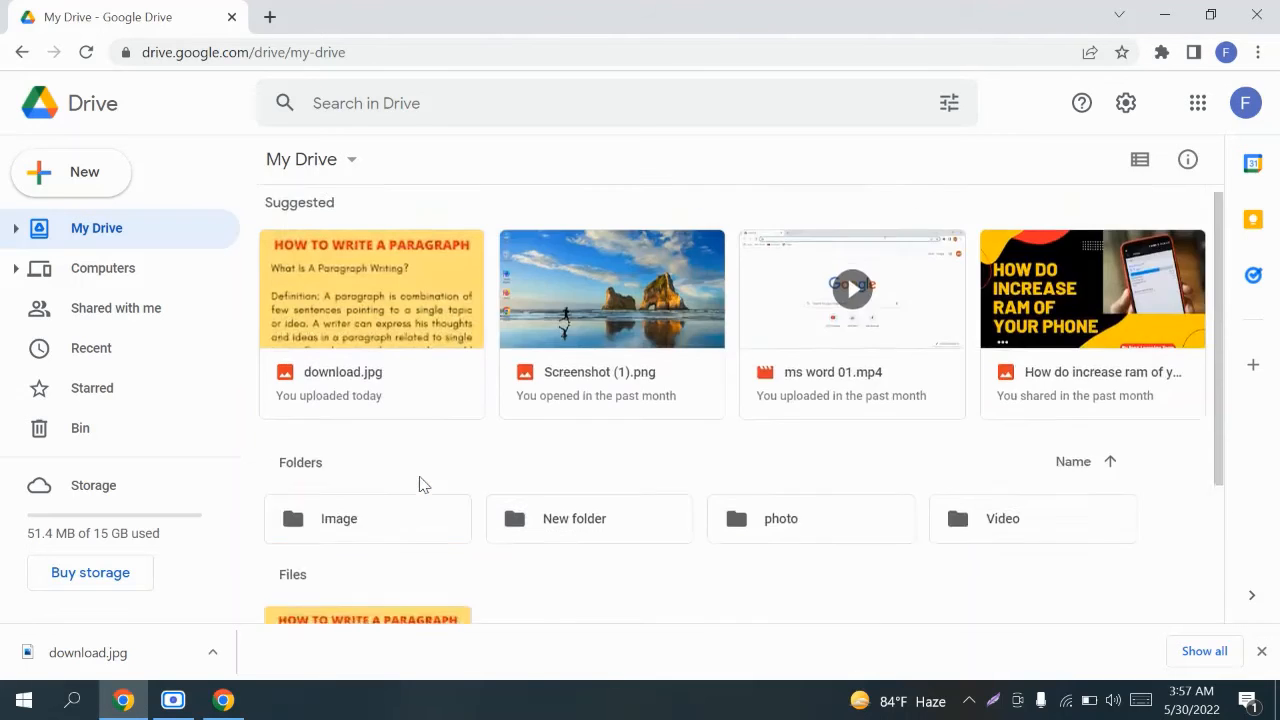
{"action": "scroll", "coordinate": [421, 486], "scroll_direction": "down", "scroll_amount": 3}
{"action": "scroll", "coordinate": [421, 486], "scroll_direction": "down", "scroll_amount": 1}
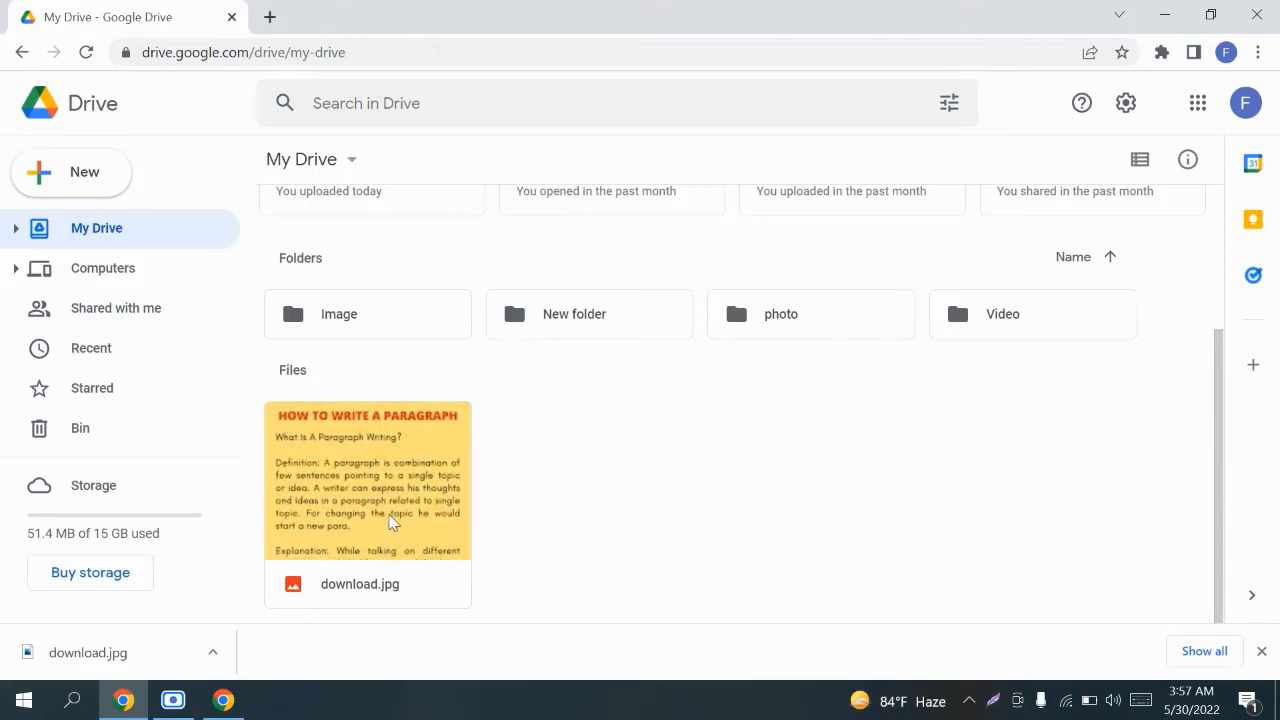
{"action": "left_click", "coordinate": [337, 489]}
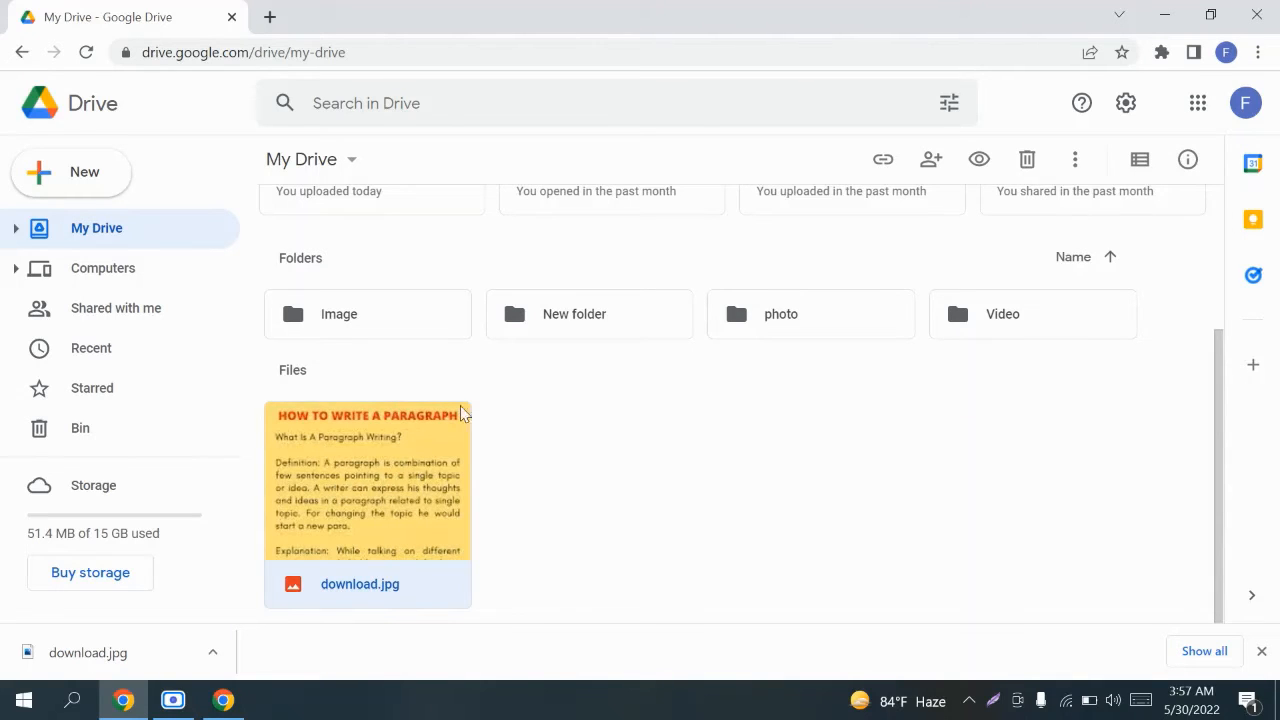
{"action": "right_click", "coordinate": [351, 479]}
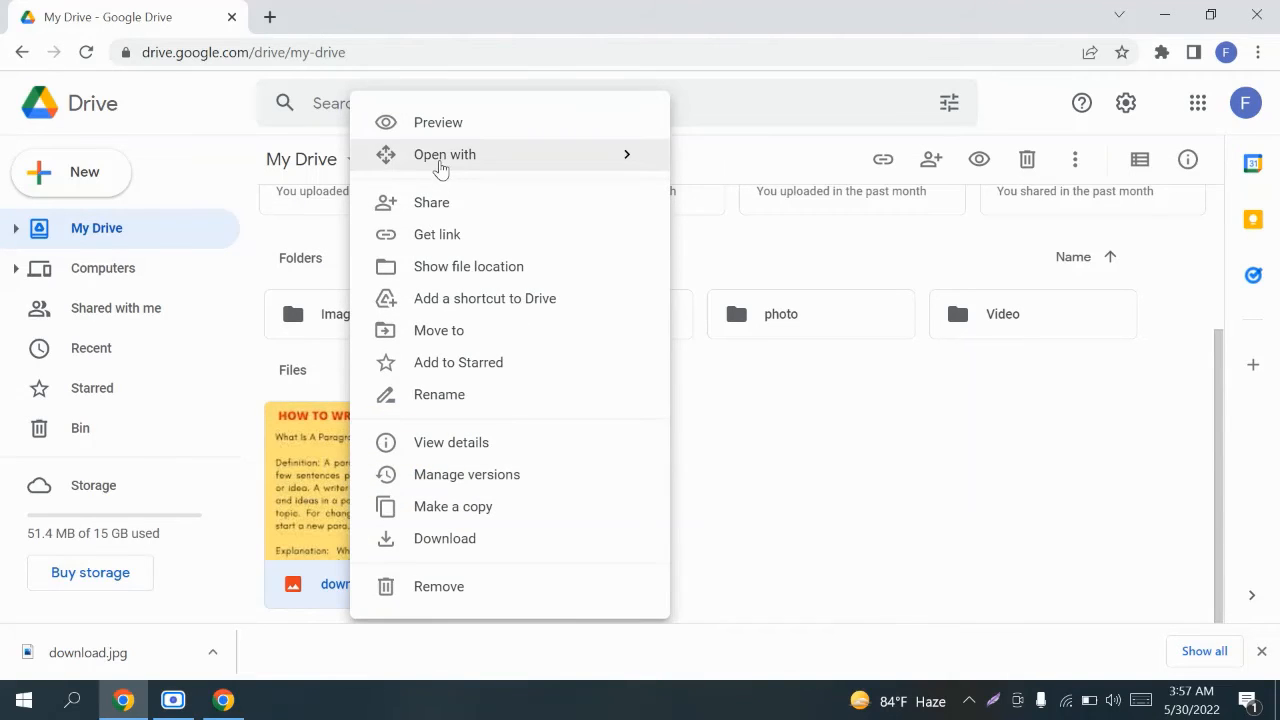
{"action": "mouse_move", "coordinate": [457, 166]}
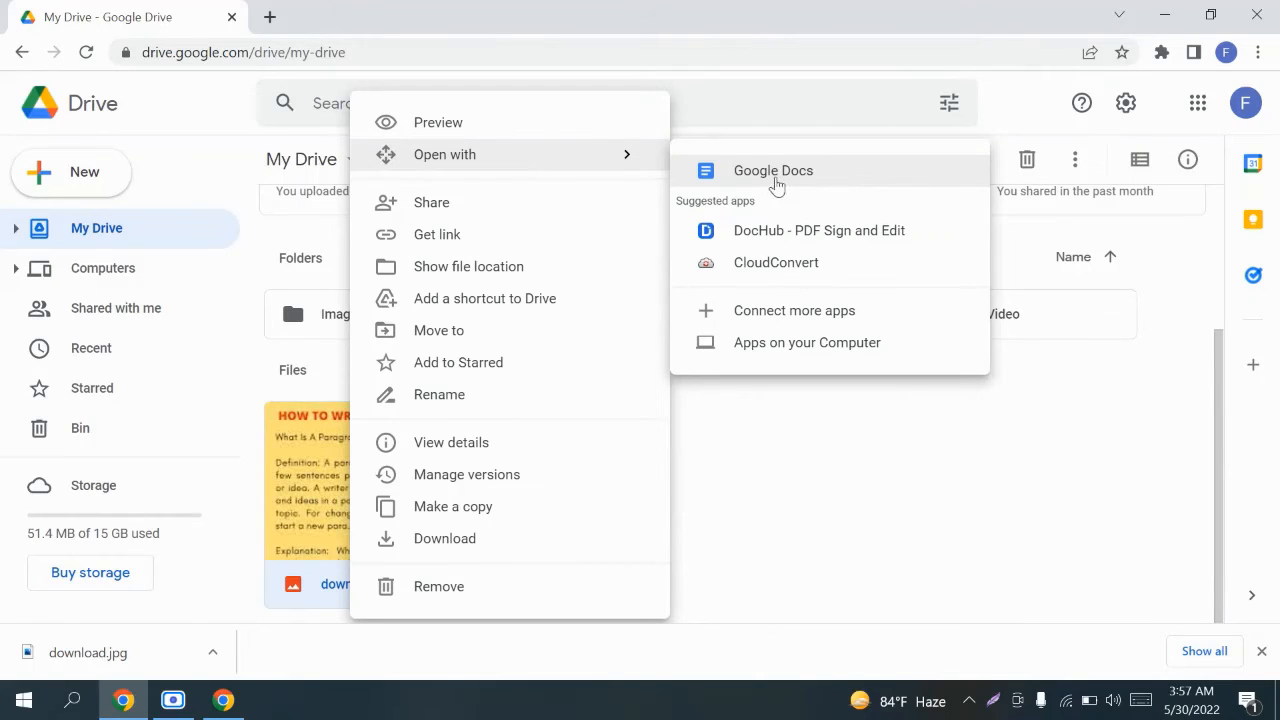
{"action": "left_click", "coordinate": [826, 176]}
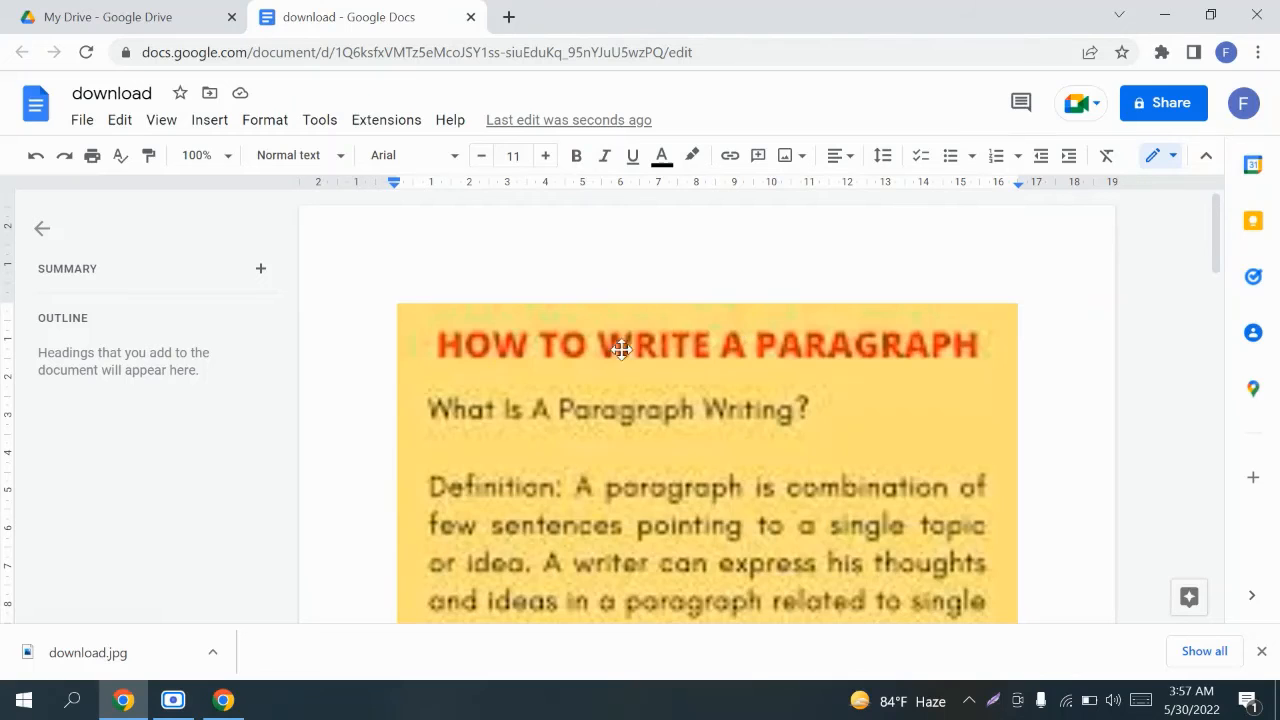
Step: Look through the converted document, from the yellow image on page 1 to the extracted text on page 2
{"action": "scroll", "coordinate": [628, 320], "scroll_direction": "down", "scroll_amount": 3}
{"action": "scroll", "coordinate": [700, 305], "scroll_direction": "up", "scroll_amount": 2}
{"action": "scroll", "coordinate": [700, 305], "scroll_direction": "up", "scroll_amount": 1}
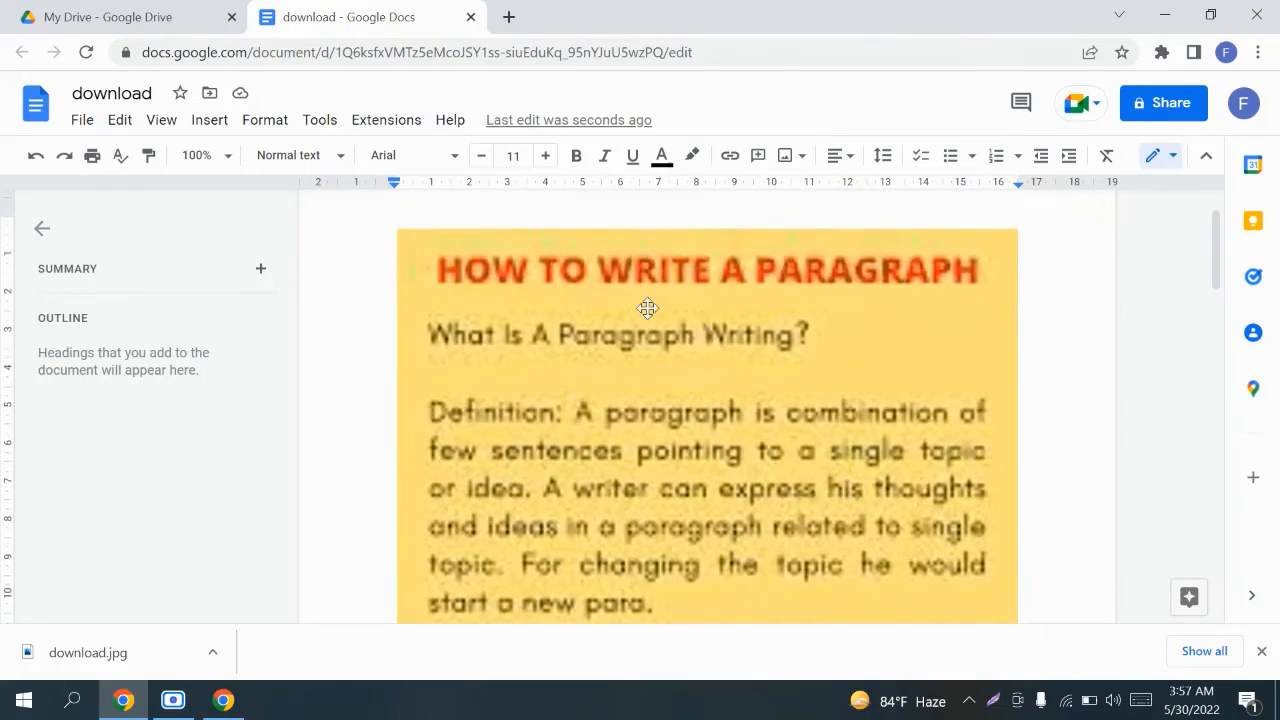
{"action": "scroll", "coordinate": [646, 306], "scroll_direction": "down", "scroll_amount": 2}
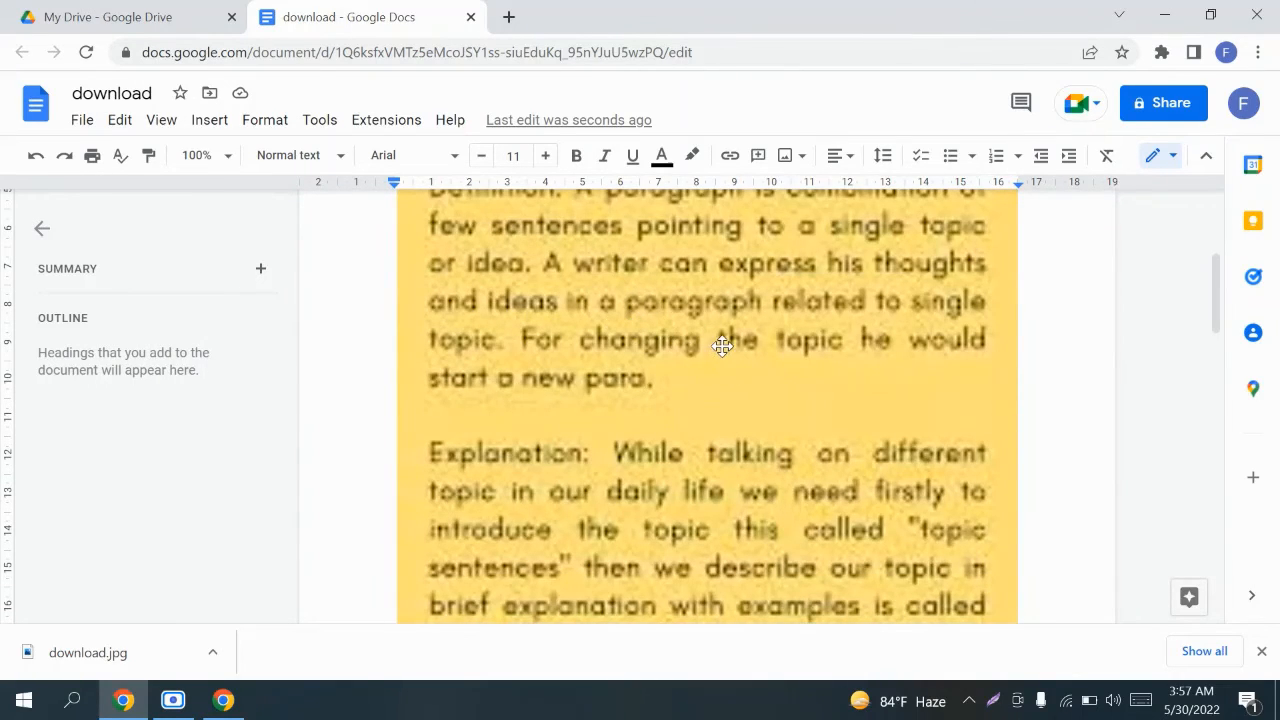
{"action": "scroll", "coordinate": [722, 346], "scroll_direction": "down", "scroll_amount": 5}
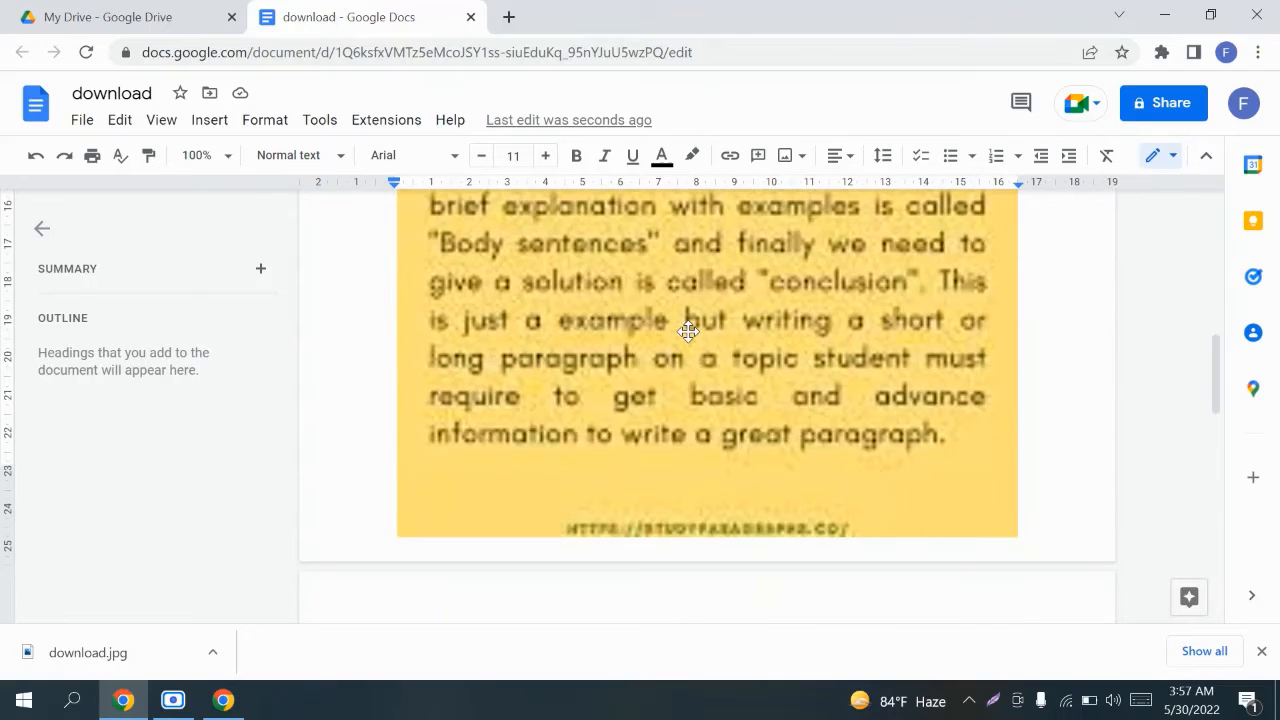
{"action": "scroll", "coordinate": [688, 331], "scroll_direction": "down", "scroll_amount": 3}
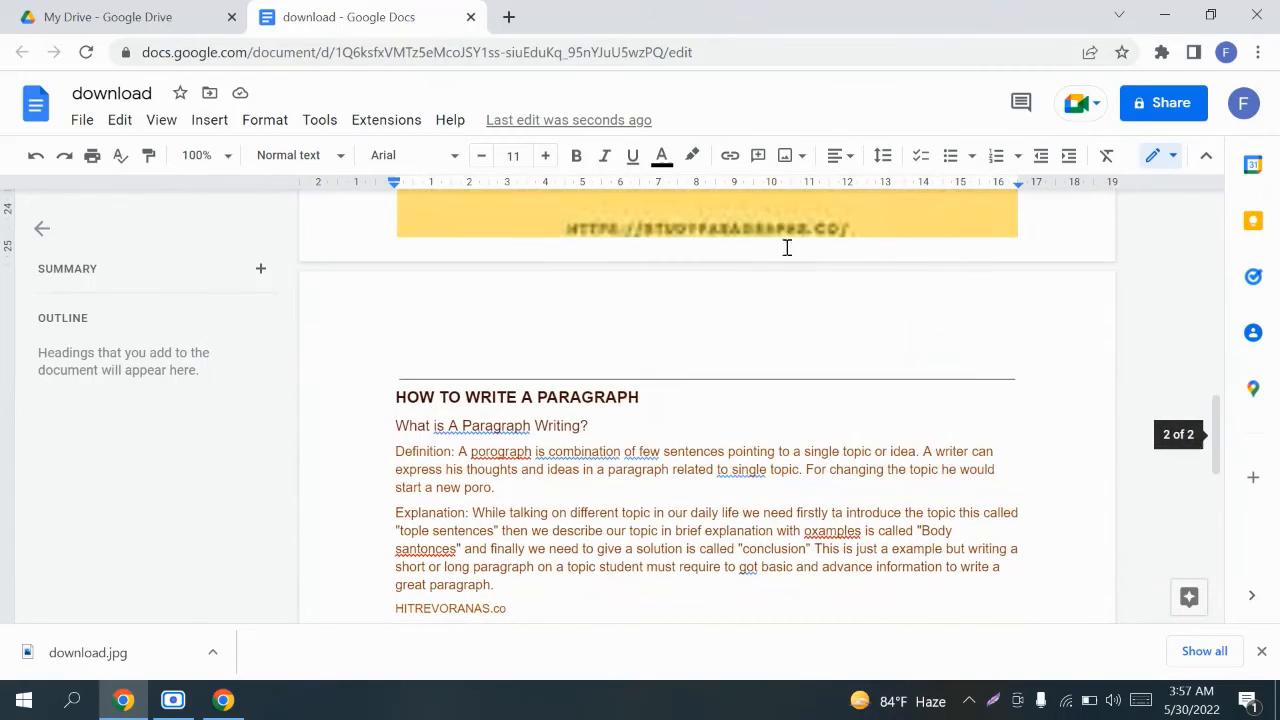
{"action": "scroll", "coordinate": [640, 297], "scroll_direction": "down", "scroll_amount": 1}
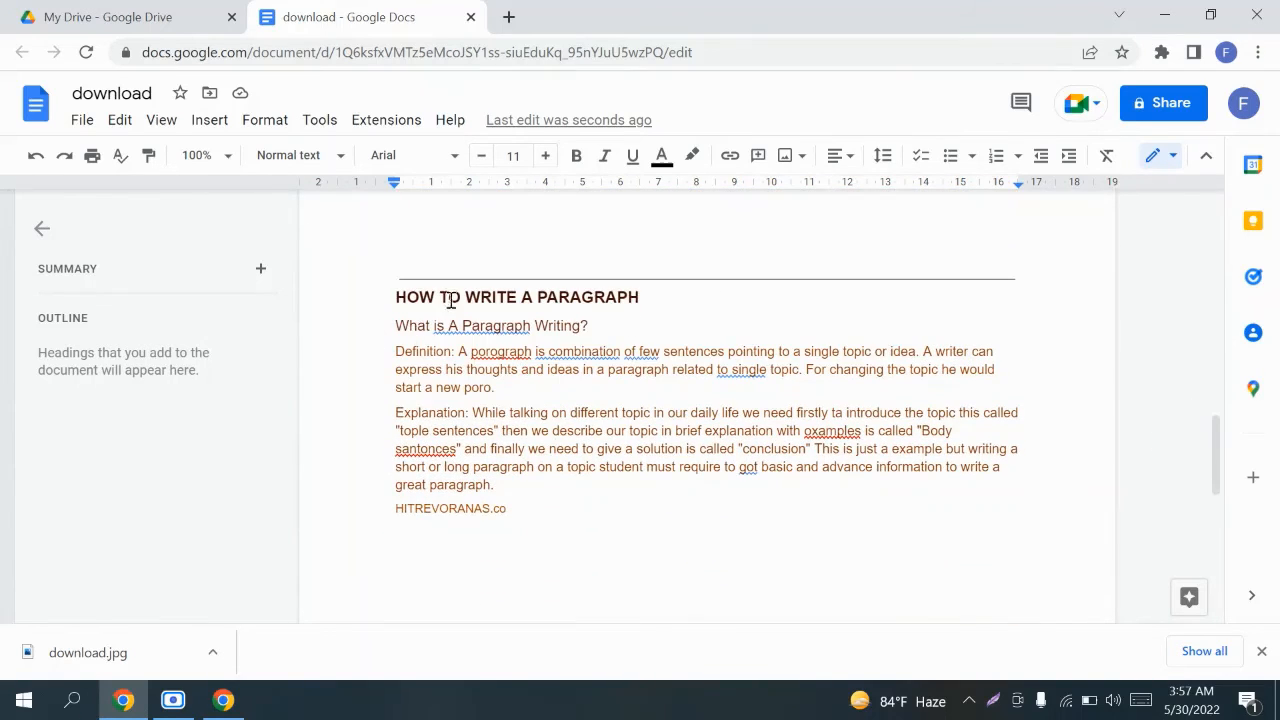
{"action": "scroll", "coordinate": [571, 329], "scroll_direction": "up", "scroll_amount": 10}
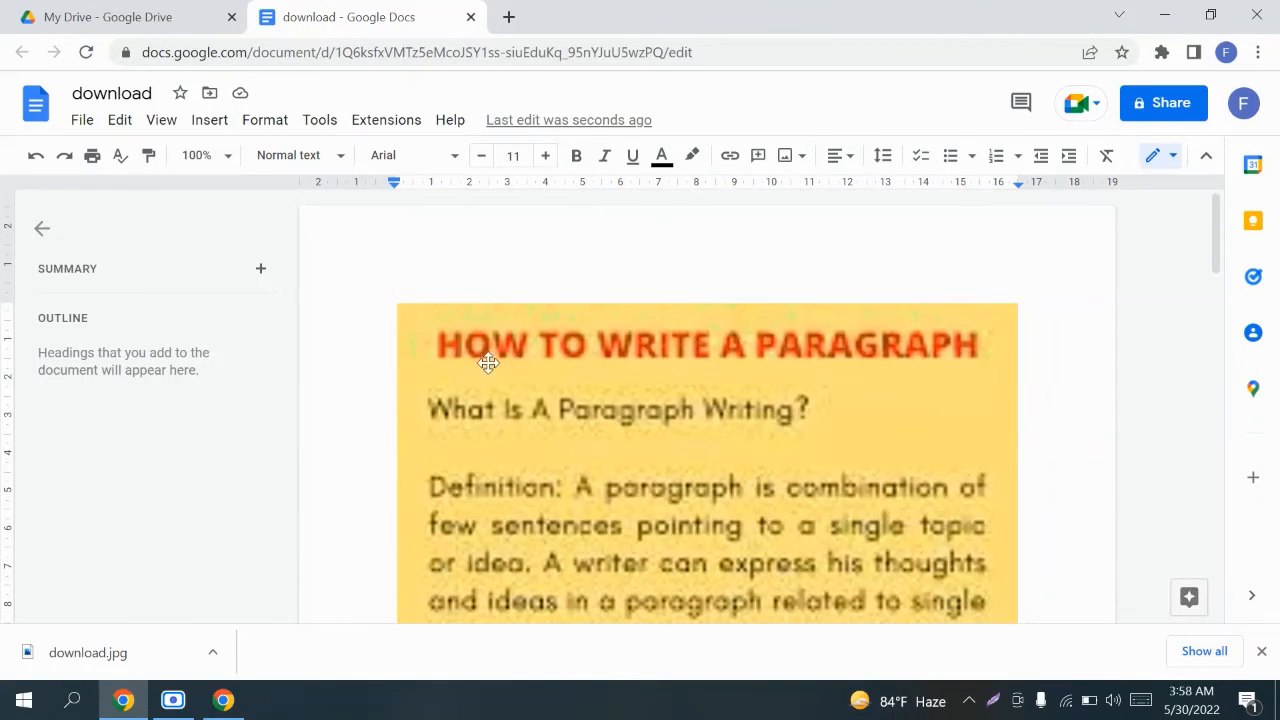
Step: Compare the wording in the "How to Write a Paragraph" image with the extracted text on the second page
{"action": "scroll", "coordinate": [808, 393], "scroll_direction": "down", "scroll_amount": 2}
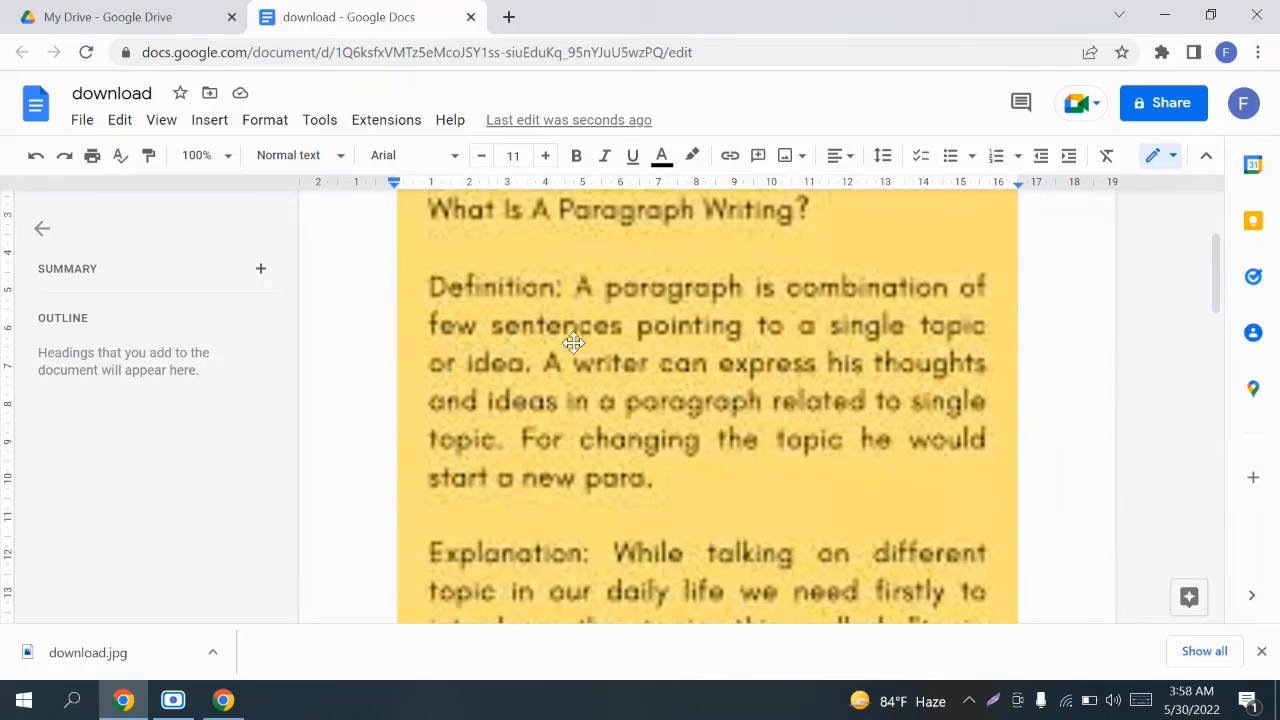
{"action": "scroll", "coordinate": [490, 282], "scroll_direction": "up", "scroll_amount": 2}
{"action": "scroll", "coordinate": [534, 337], "scroll_direction": "down", "scroll_amount": 4}
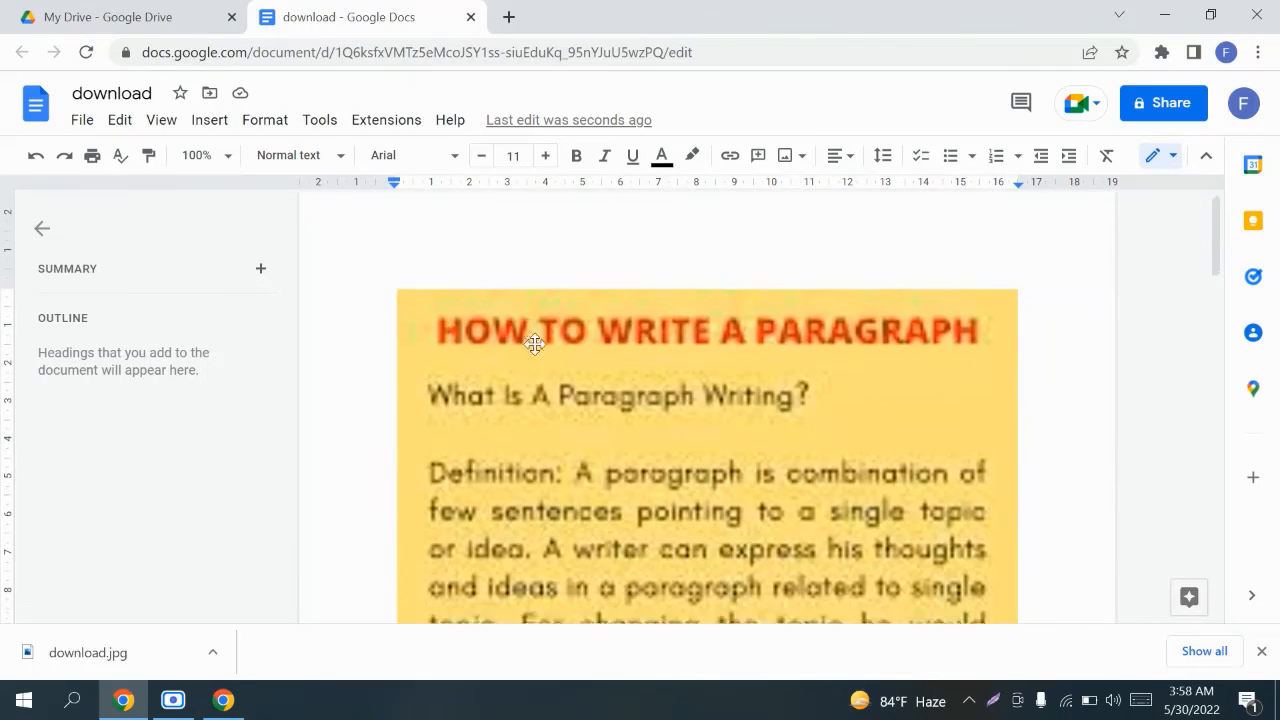
{"action": "scroll", "coordinate": [738, 392], "scroll_direction": "down", "scroll_amount": 4}
{"action": "scroll", "coordinate": [777, 403], "scroll_direction": "down", "scroll_amount": 4}
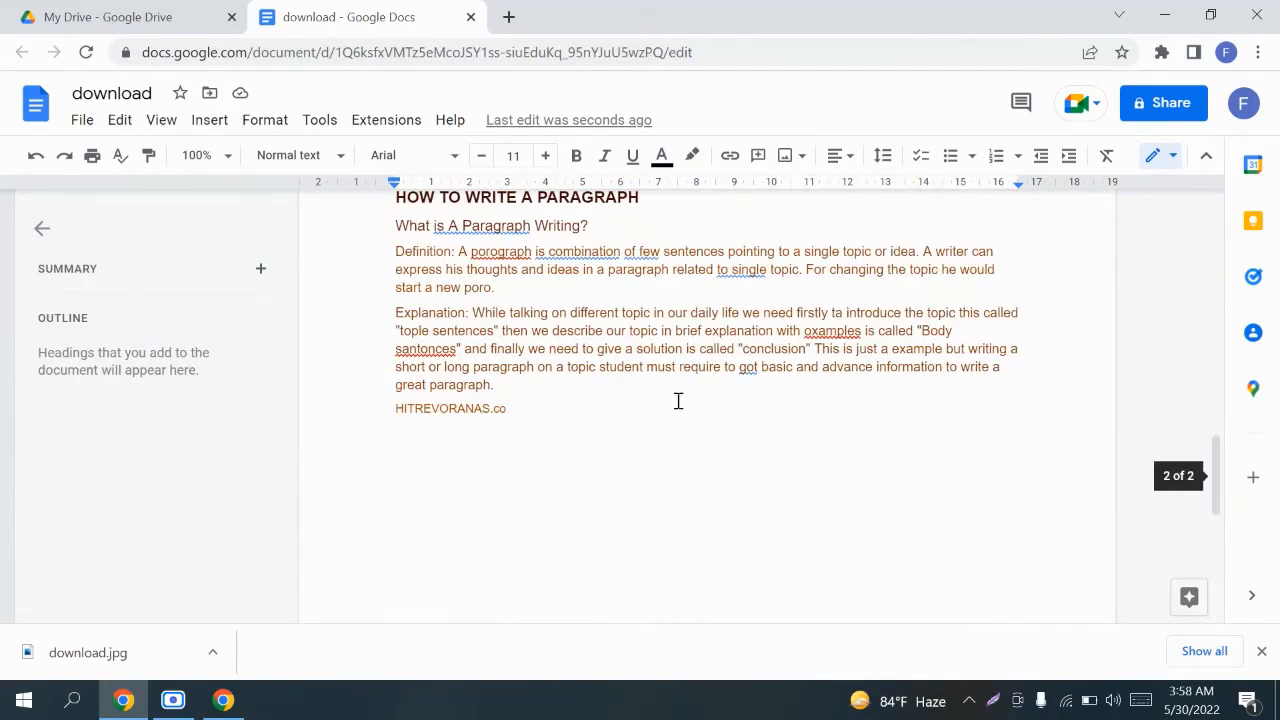
{"action": "scroll", "coordinate": [600, 370], "scroll_direction": "up", "scroll_amount": 1}
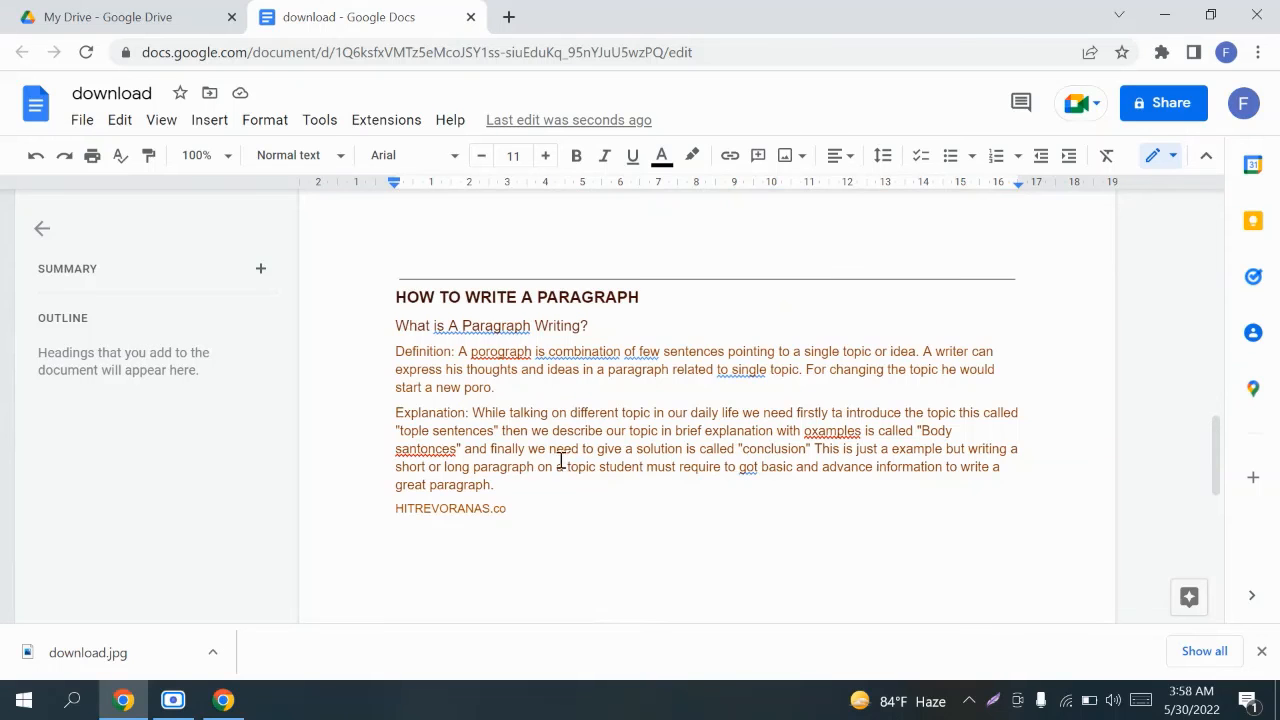
{"action": "scroll", "coordinate": [605, 361], "scroll_direction": "up", "scroll_amount": 8}
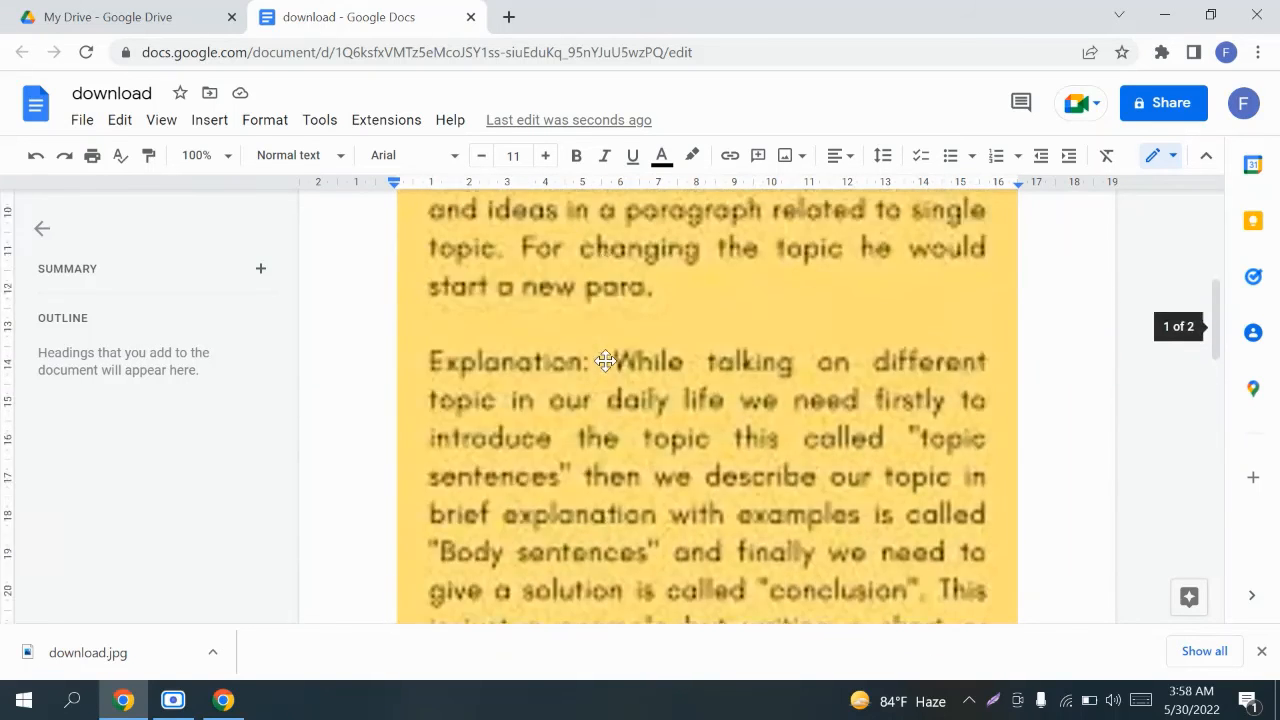
{"action": "scroll", "coordinate": [605, 361], "scroll_direction": "up", "scroll_amount": 4}
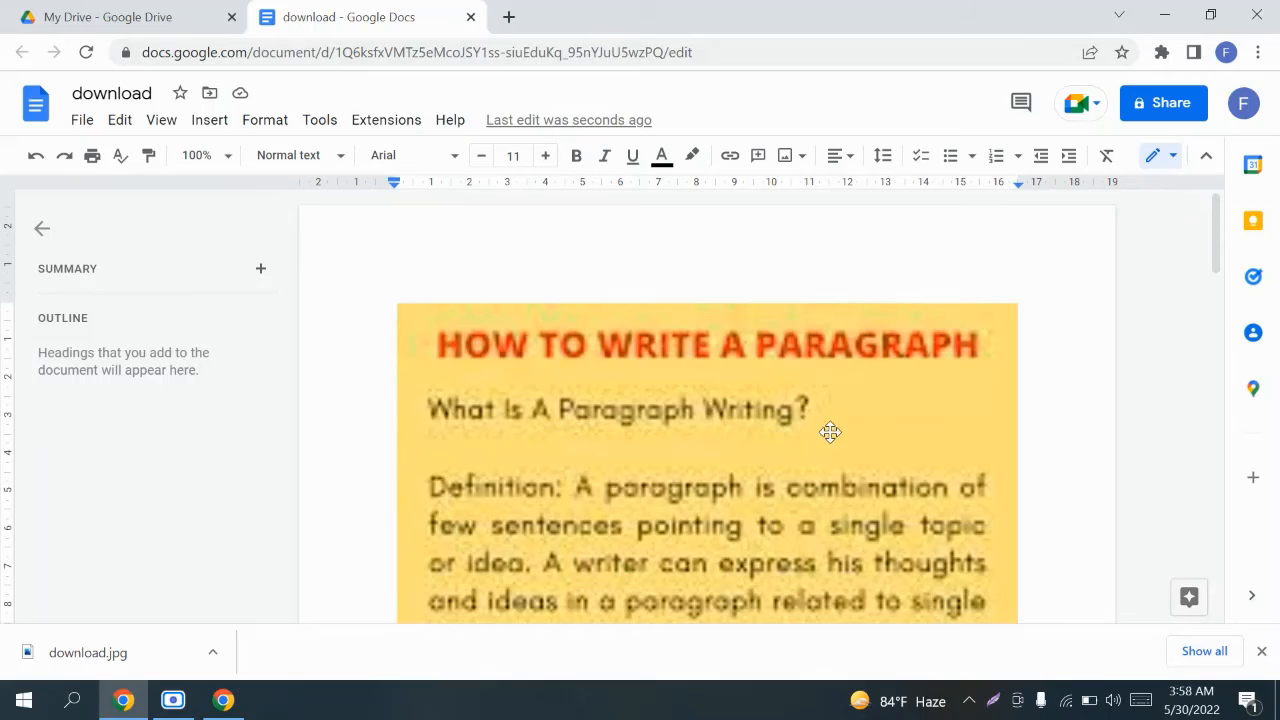
{"action": "scroll", "coordinate": [632, 374], "scroll_direction": "down", "scroll_amount": 5}
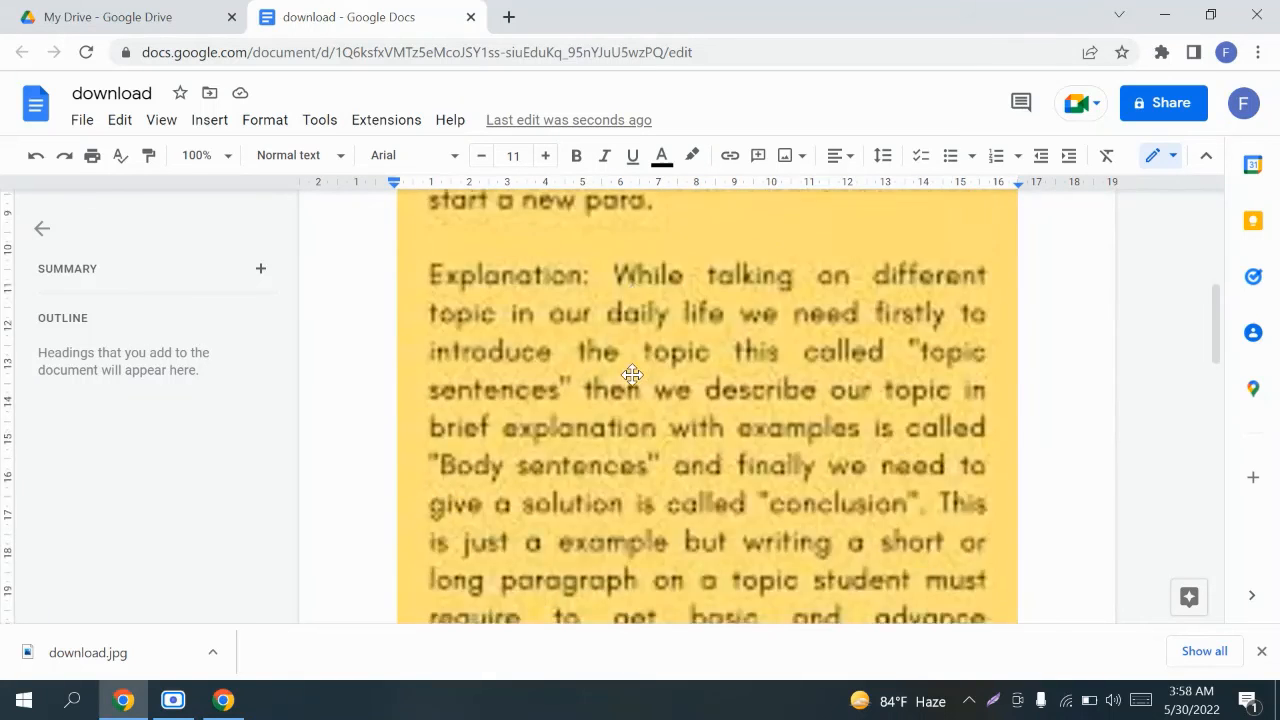
{"action": "scroll", "coordinate": [632, 374], "scroll_direction": "down", "scroll_amount": 8}
{"action": "scroll", "coordinate": [663, 343], "scroll_direction": "up", "scroll_amount": 2}
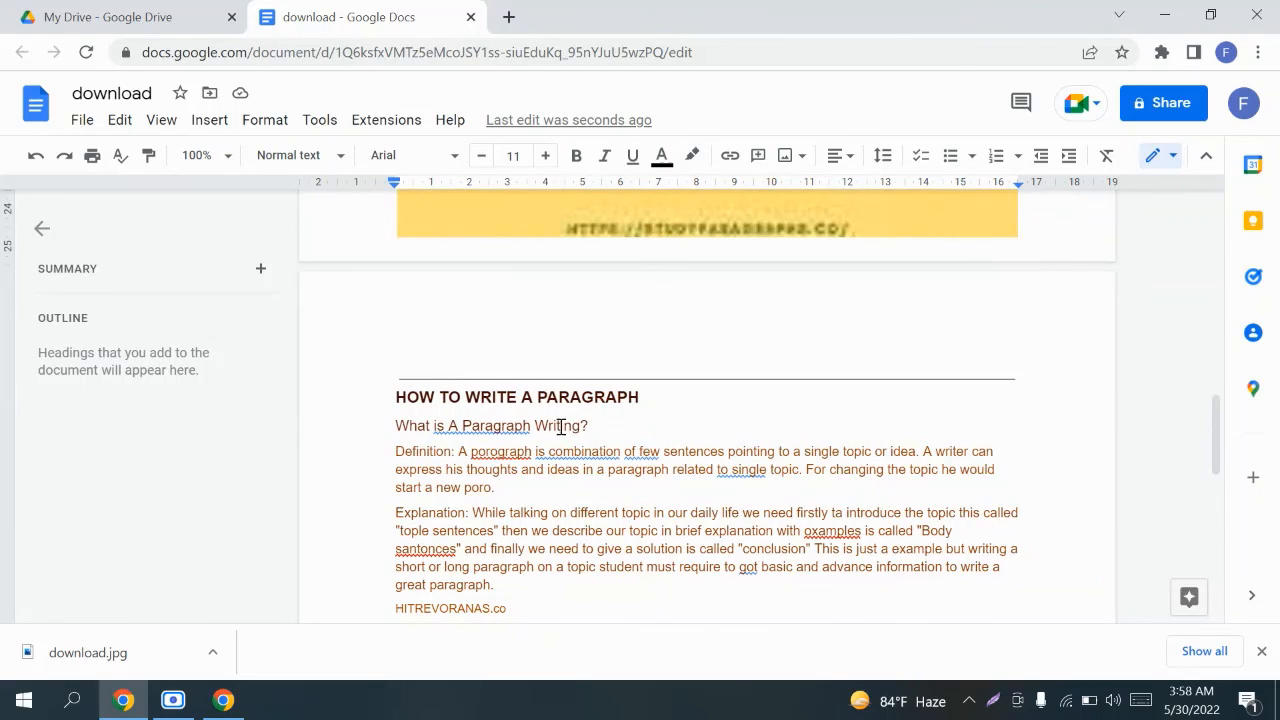
Step: Select all the extracted text on page 2, from the "HOW TO WRITE A PARAGRAPH" heading through the last line
{"action": "scroll", "coordinate": [605, 440], "scroll_direction": "down", "scroll_amount": 1}
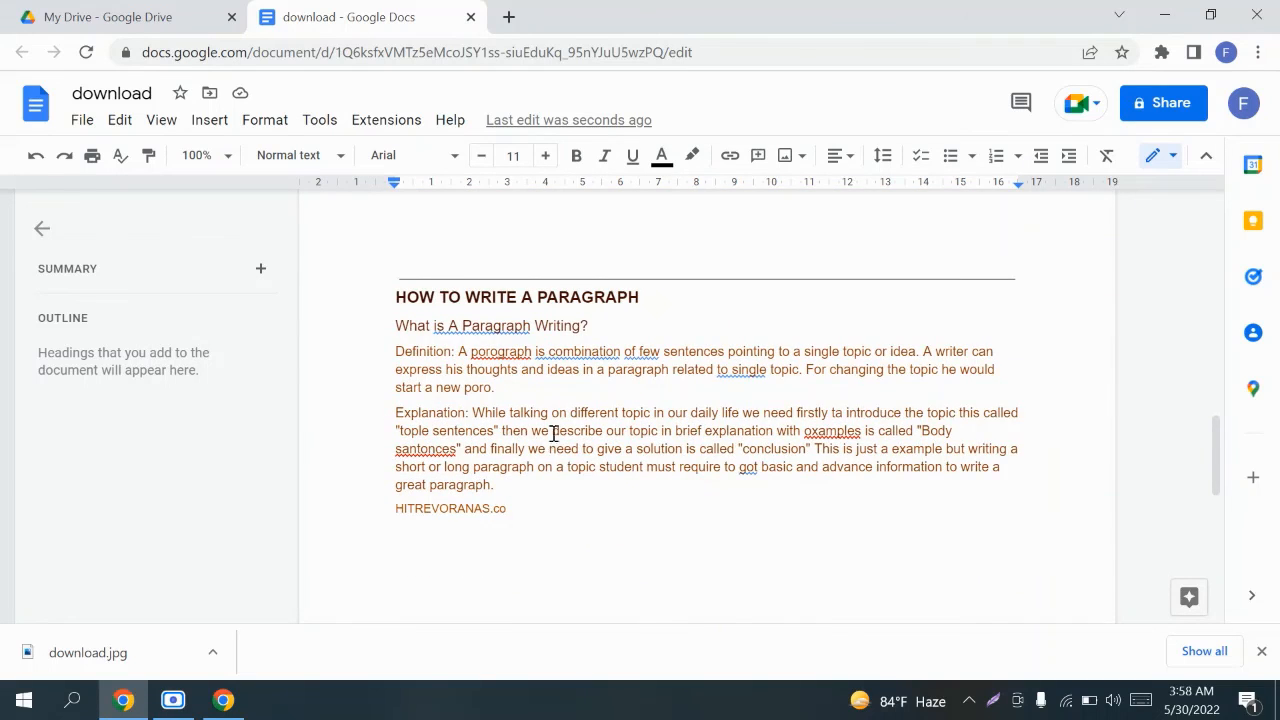
{"action": "scroll", "coordinate": [553, 432], "scroll_direction": "up", "scroll_amount": 2}
{"action": "scroll", "coordinate": [549, 420], "scroll_direction": "down", "scroll_amount": 3}
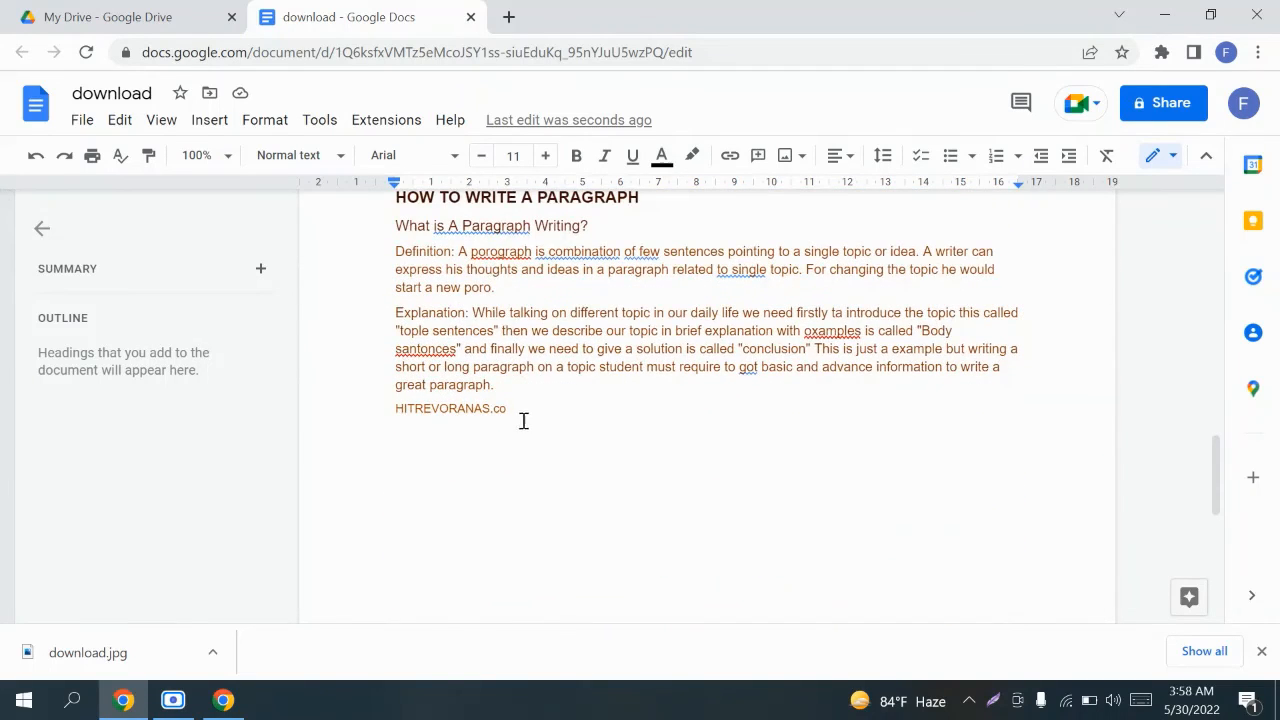
{"action": "scroll", "coordinate": [523, 421], "scroll_direction": "up", "scroll_amount": 1}
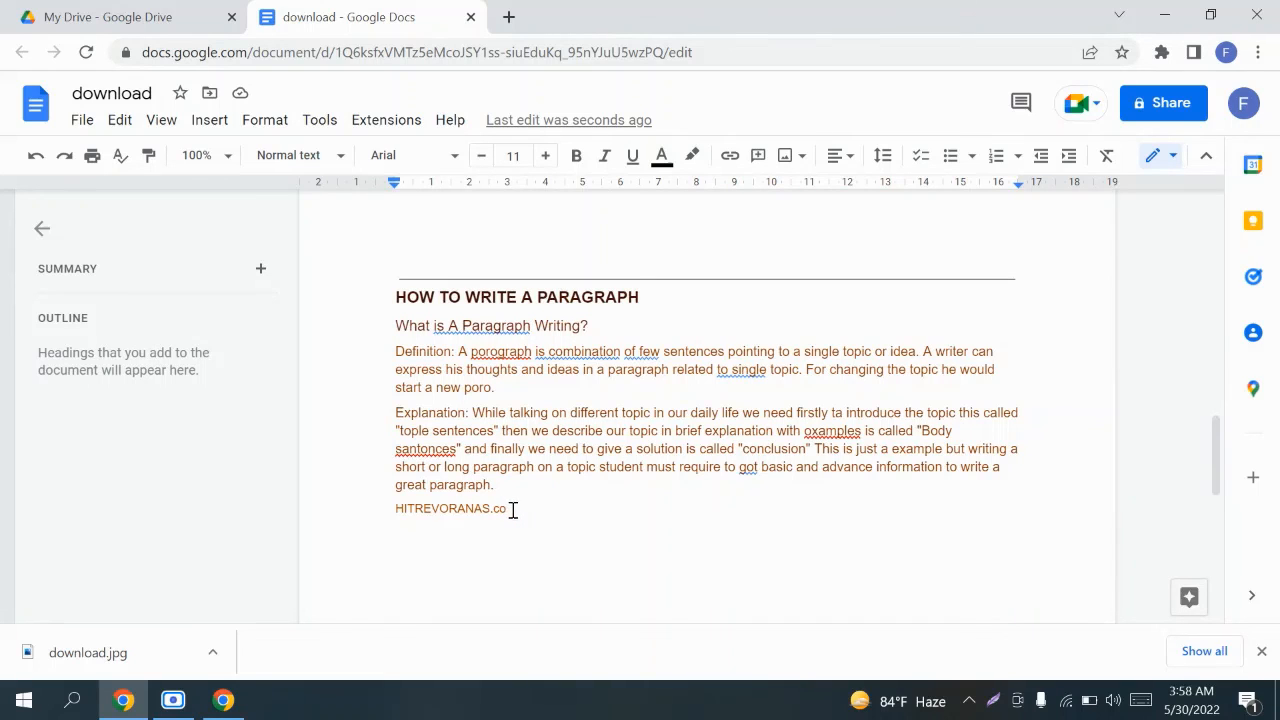
{"action": "left_click_drag", "start_coordinate": [512, 510], "coordinate": [388, 303]}
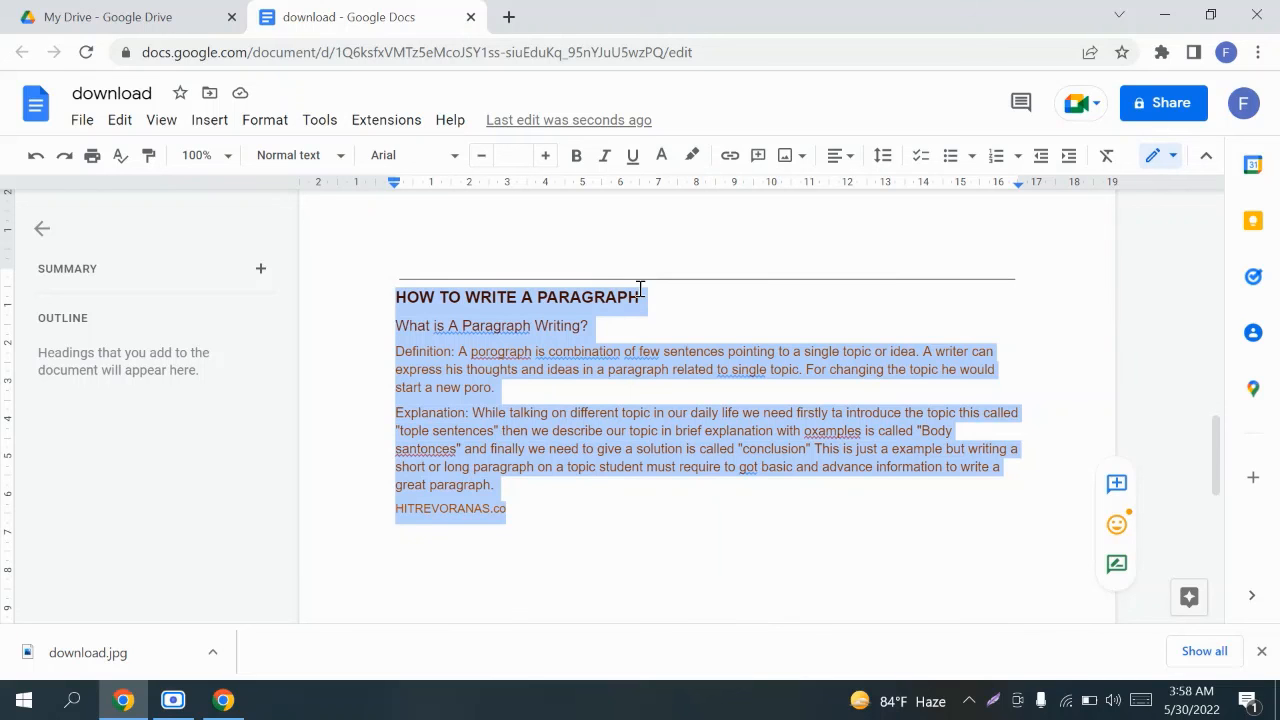
{"action": "scroll", "coordinate": [640, 289], "scroll_direction": "up", "scroll_amount": 12}
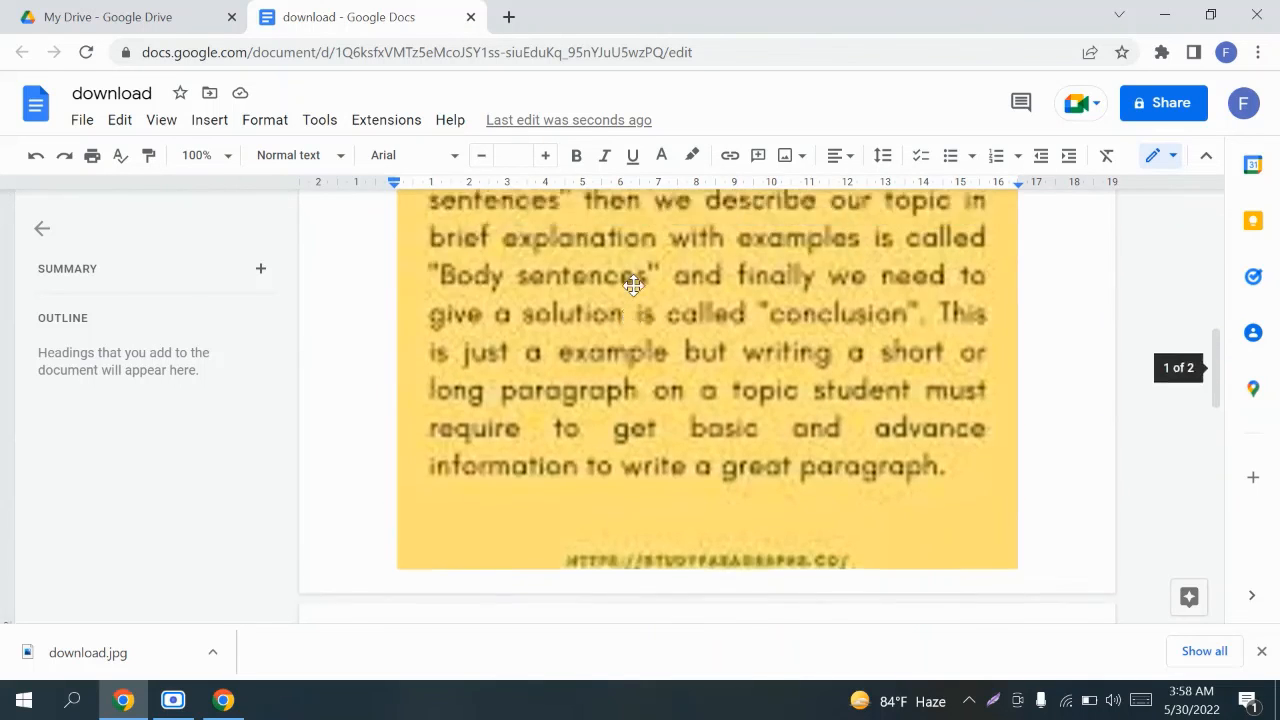